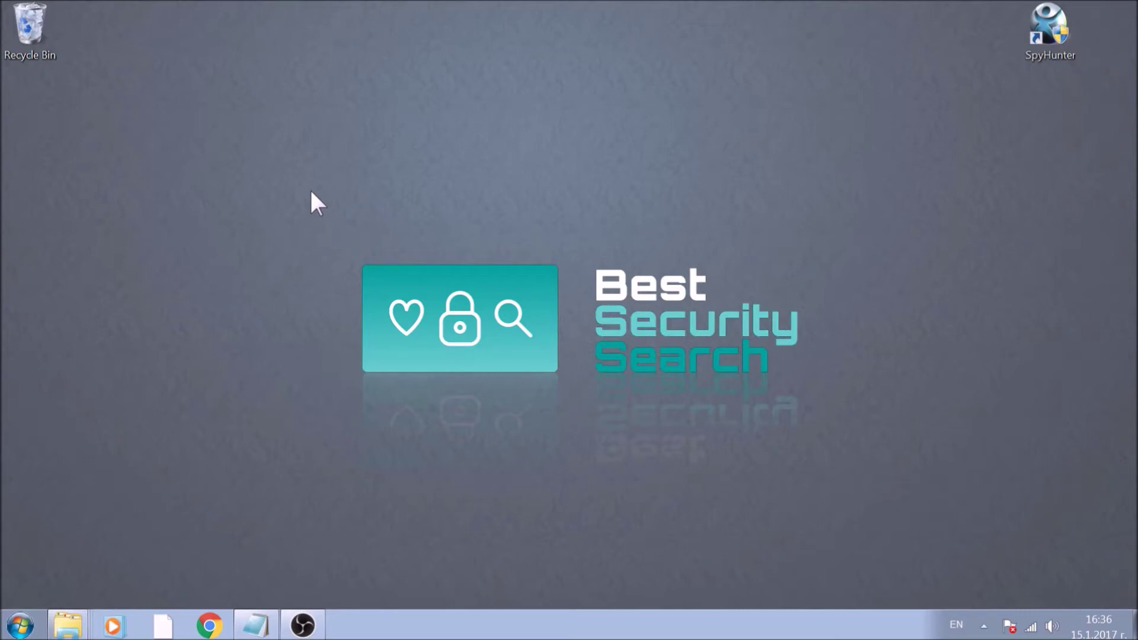
Search the Start menu for 'System Configuration' and launch the utility.
click(20, 627)
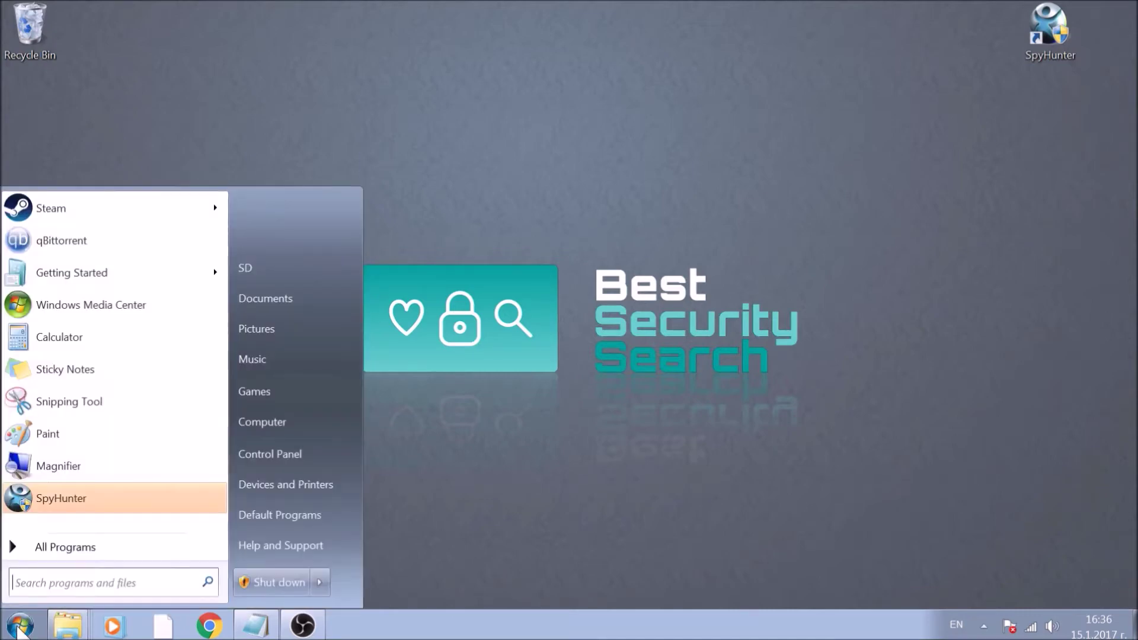
click(31, 582)
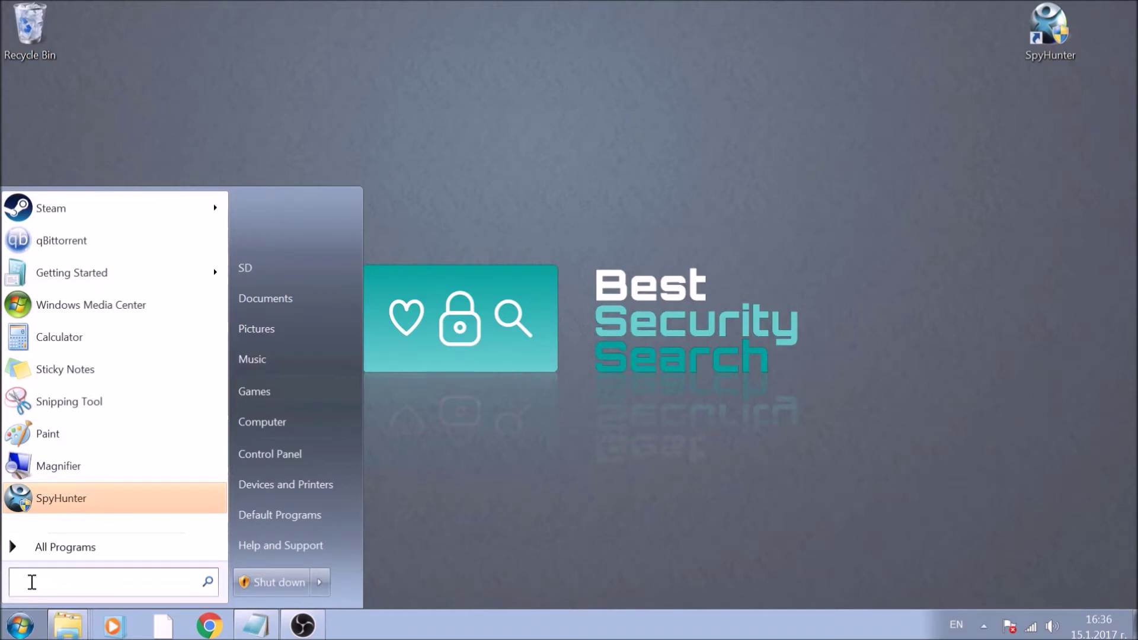
text(Syst)
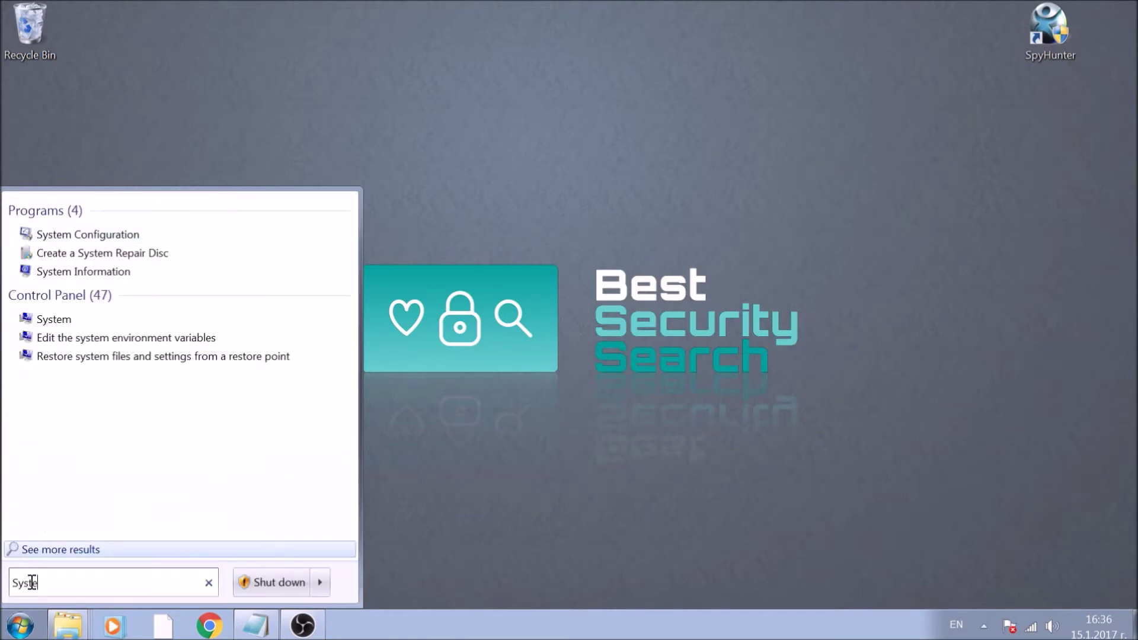
text(em )
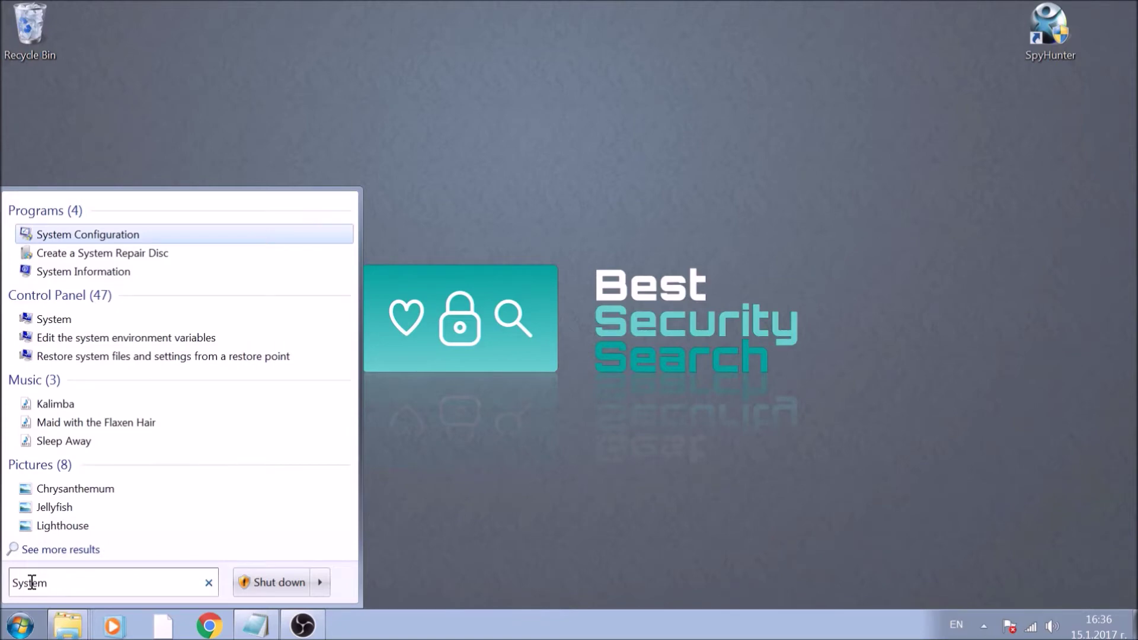
text(Confi)
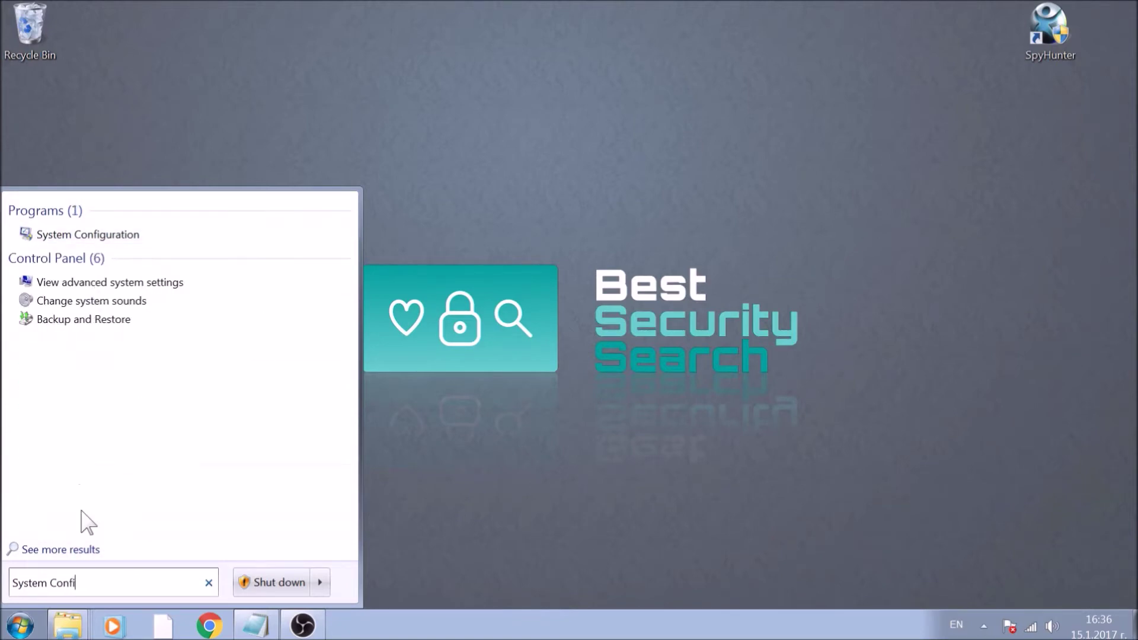
text(guration)
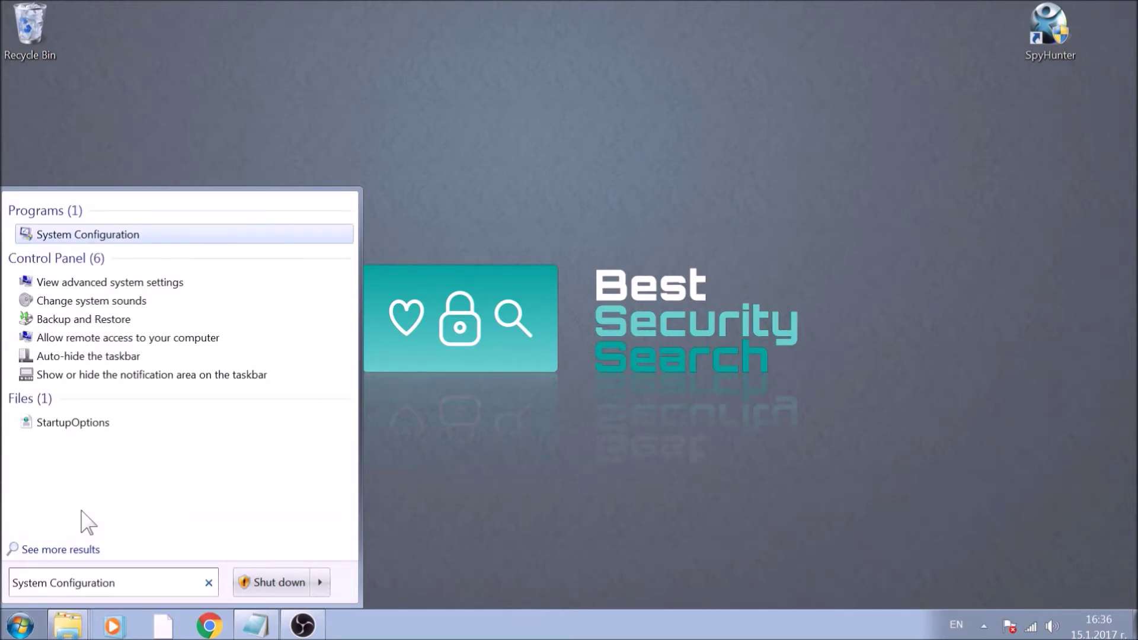
click(81, 238)
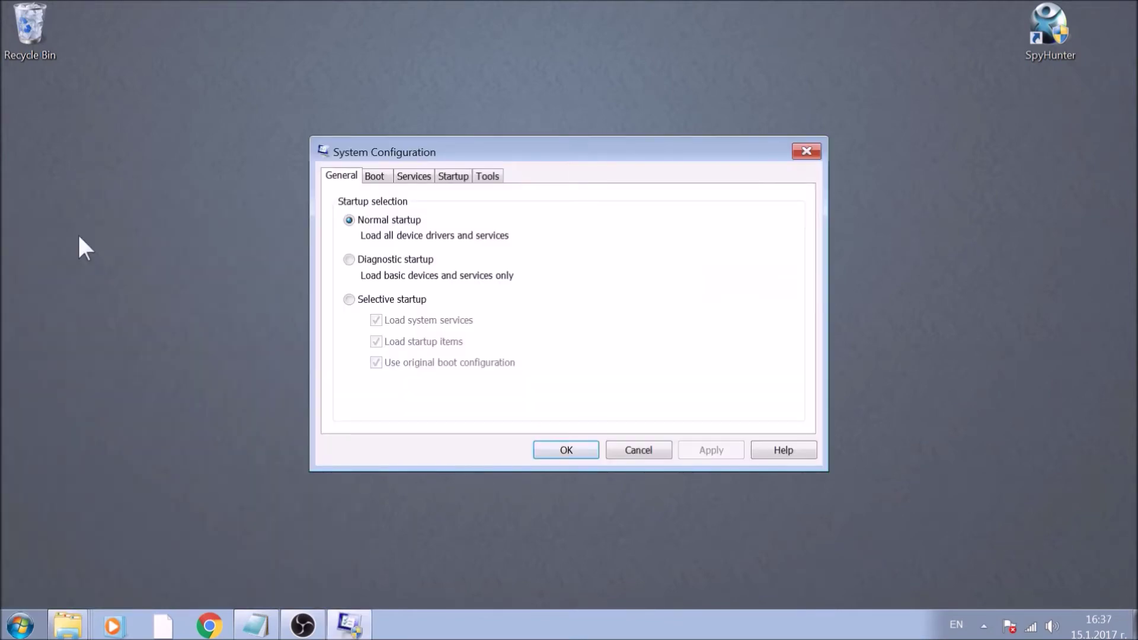
Enable Safe boot with the Network option on the Boot tab, then apply and confirm.
click(374, 176)
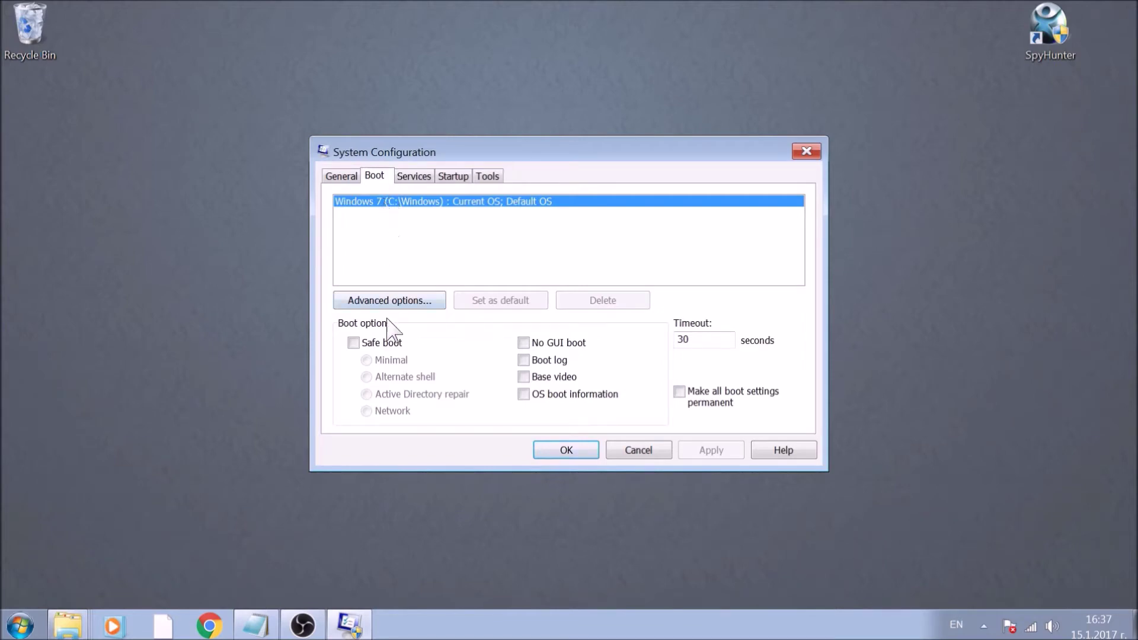
click(387, 344)
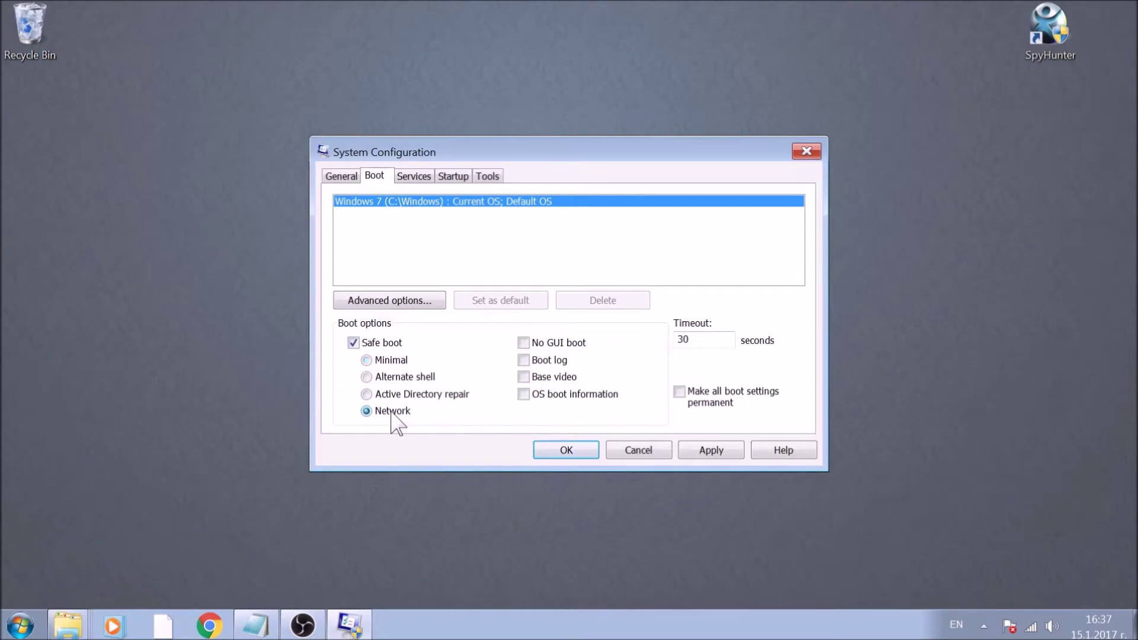
click(697, 458)
click(588, 452)
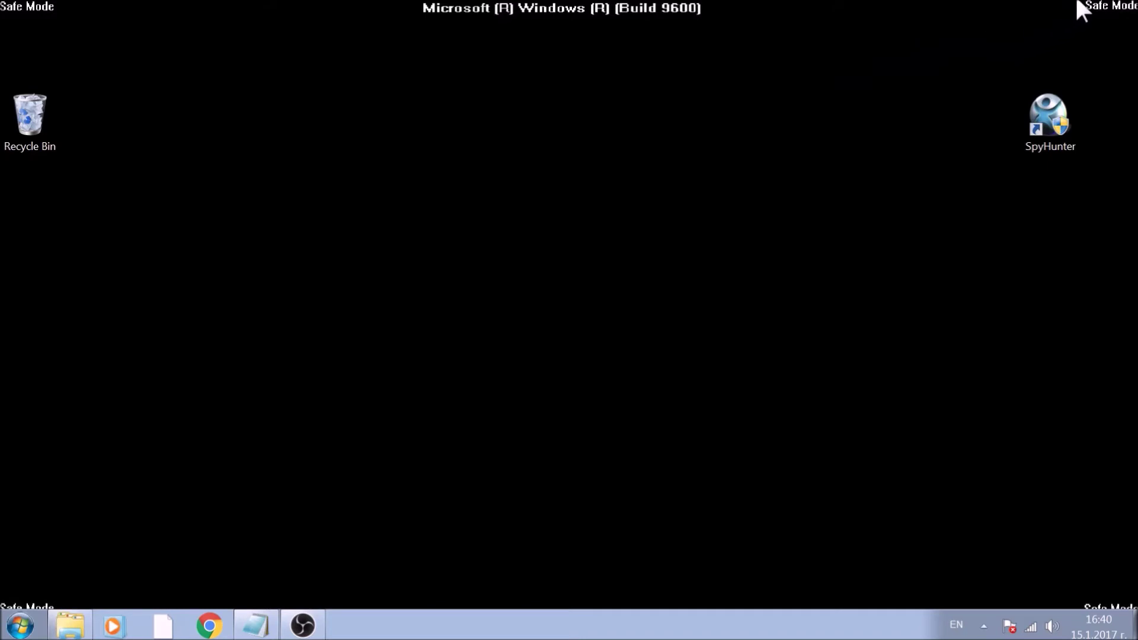
Restart Windows and wait for the Safe Mode desktop to appear.
drag(1077, 19, 1137, 1)
Open Computer and search all drives for 'fileextension:dll malicious file'.
click(22, 626)
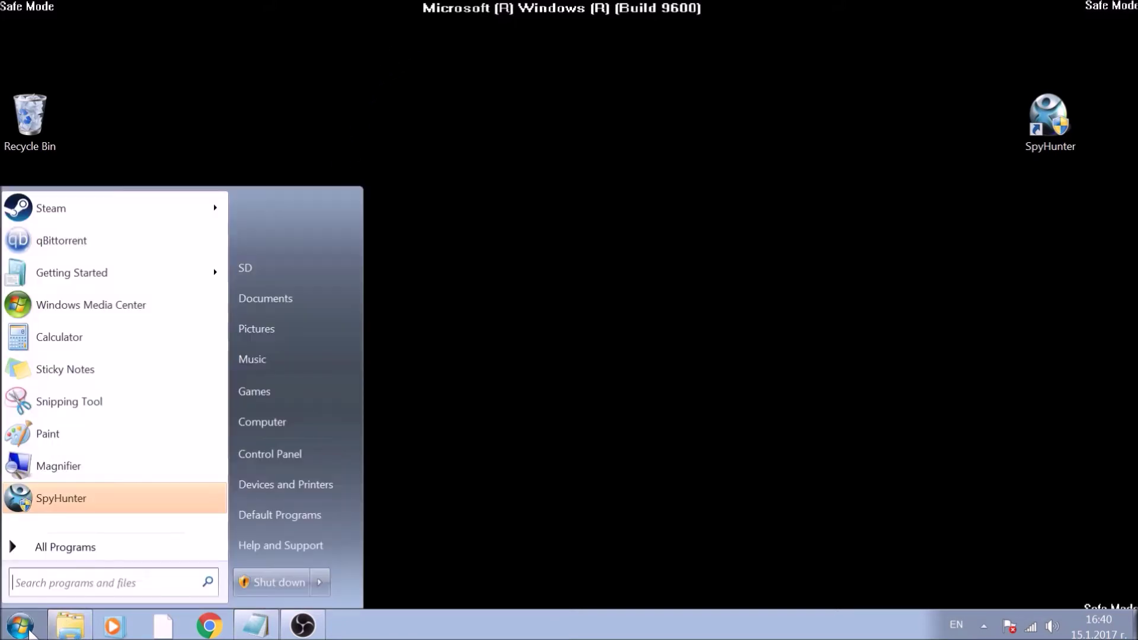
click(256, 423)
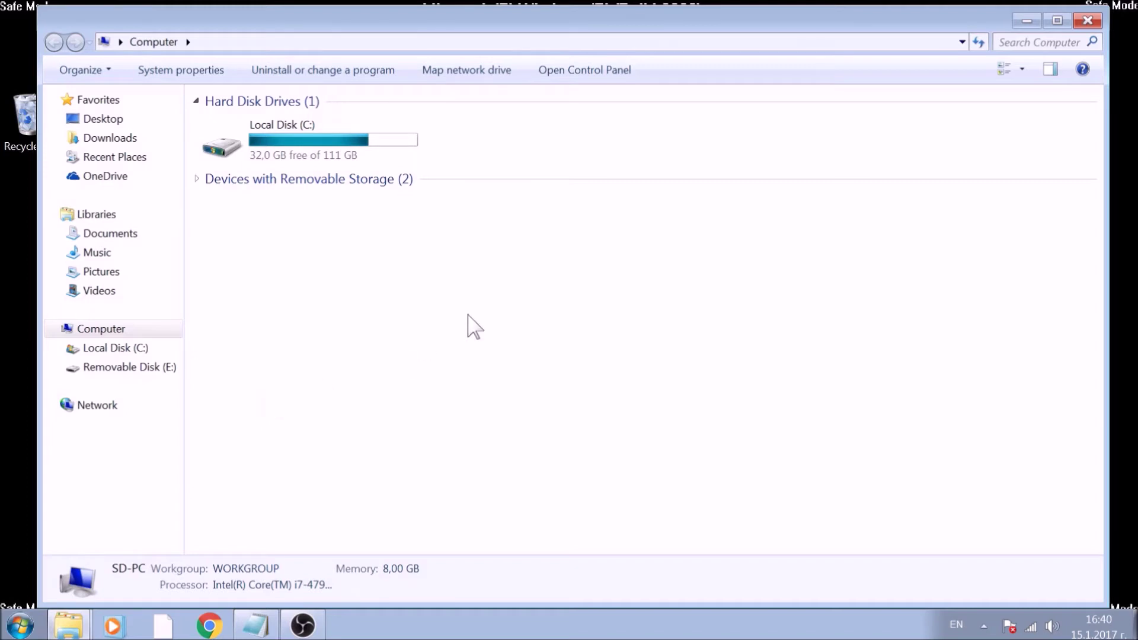
click(1041, 43)
text(fileext)
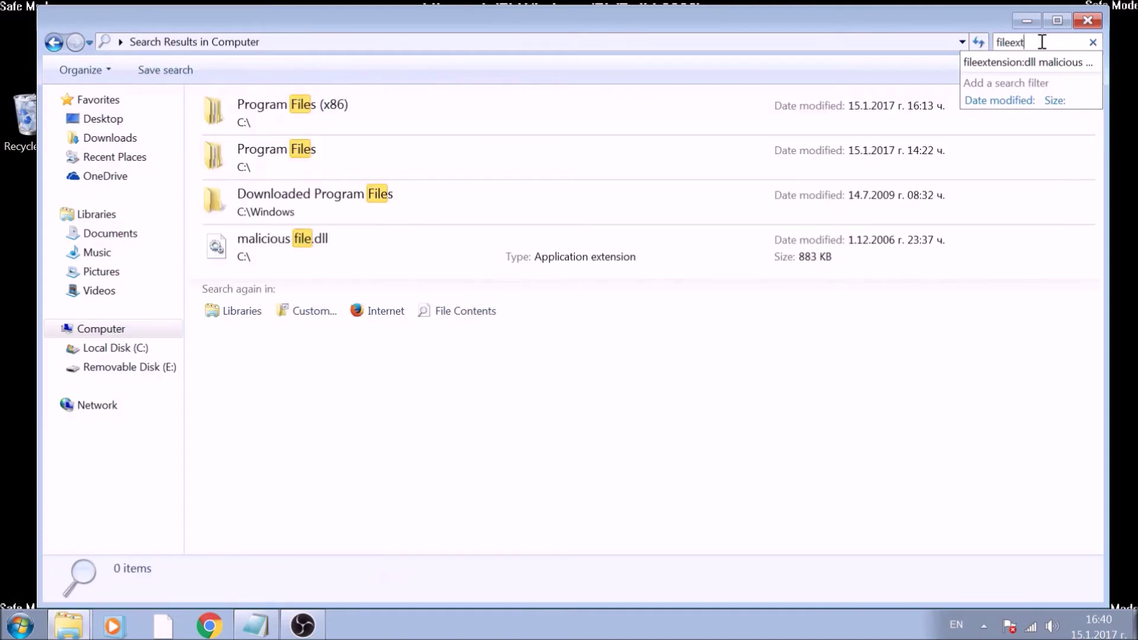
text(ension)
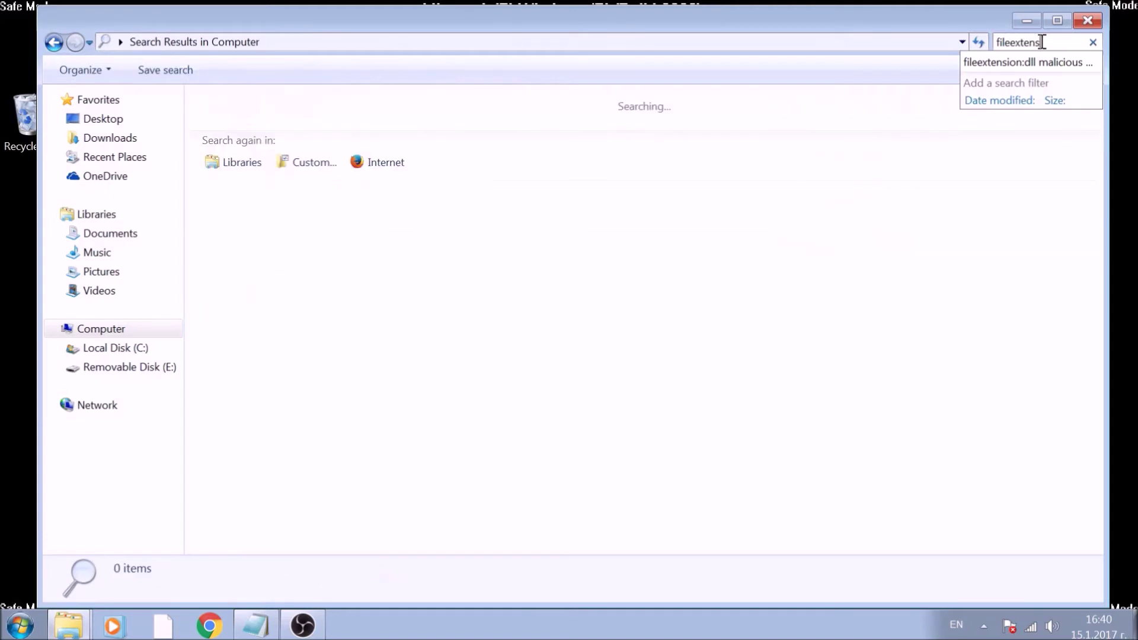
text(:)
text(dll)
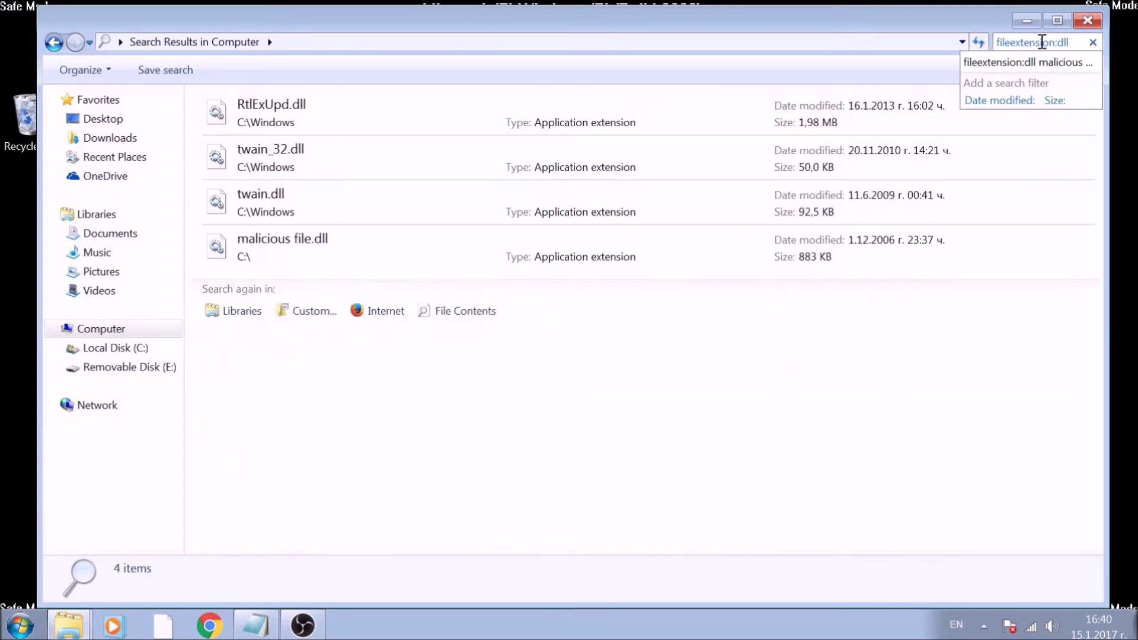
text( ma)
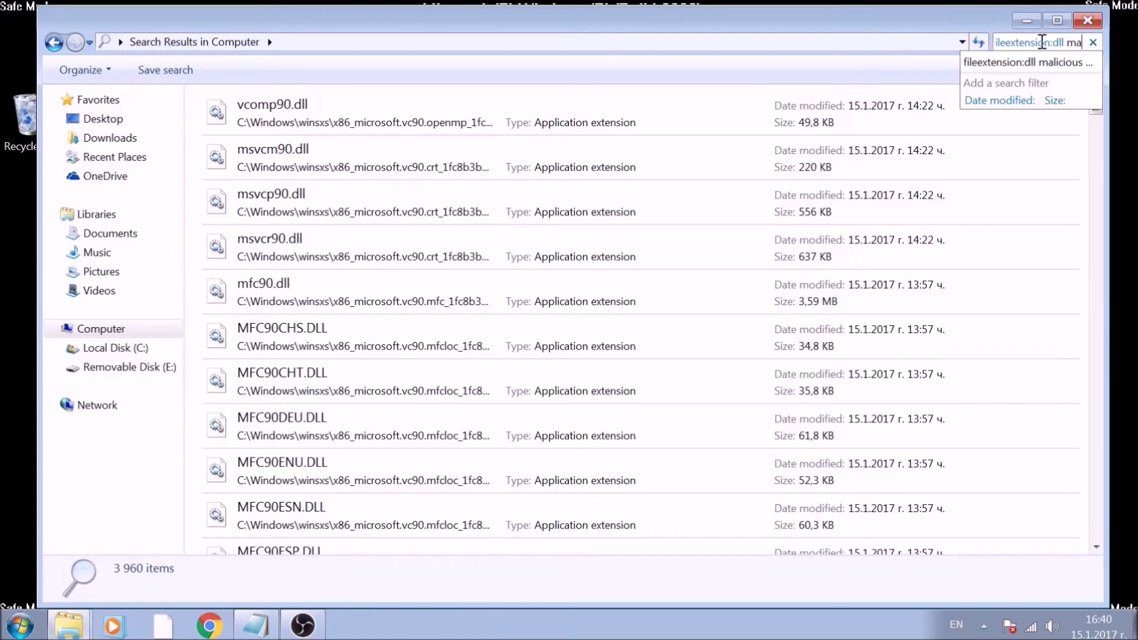
text(licious fi)
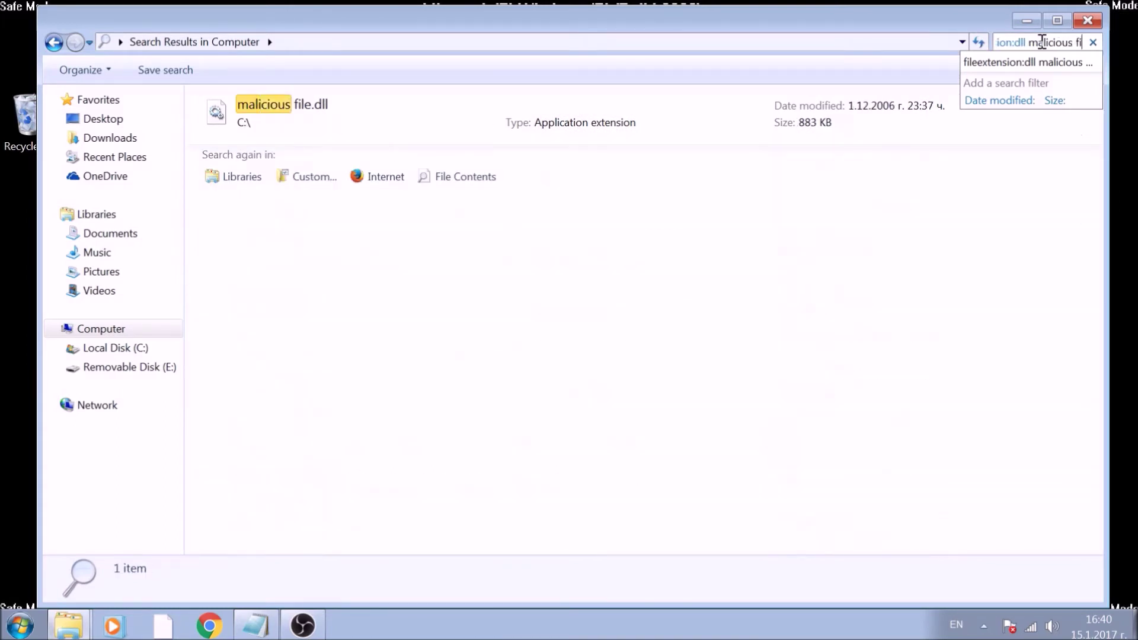
text(le)
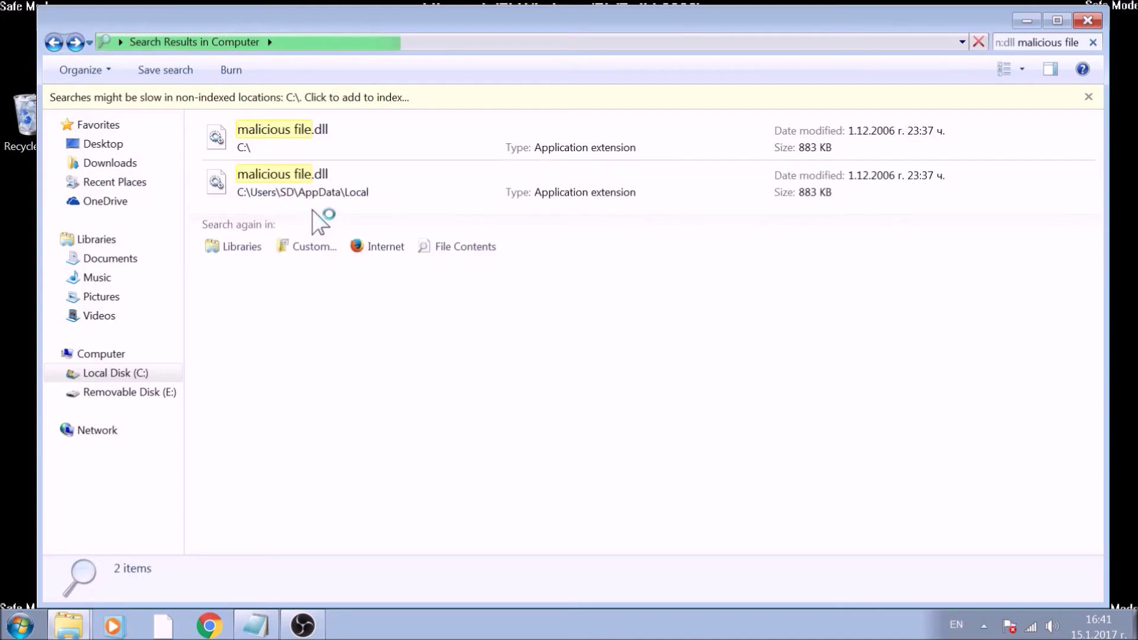
Open the AppData\Local result's folder and permanently delete malicious file.dll.
click(316, 178)
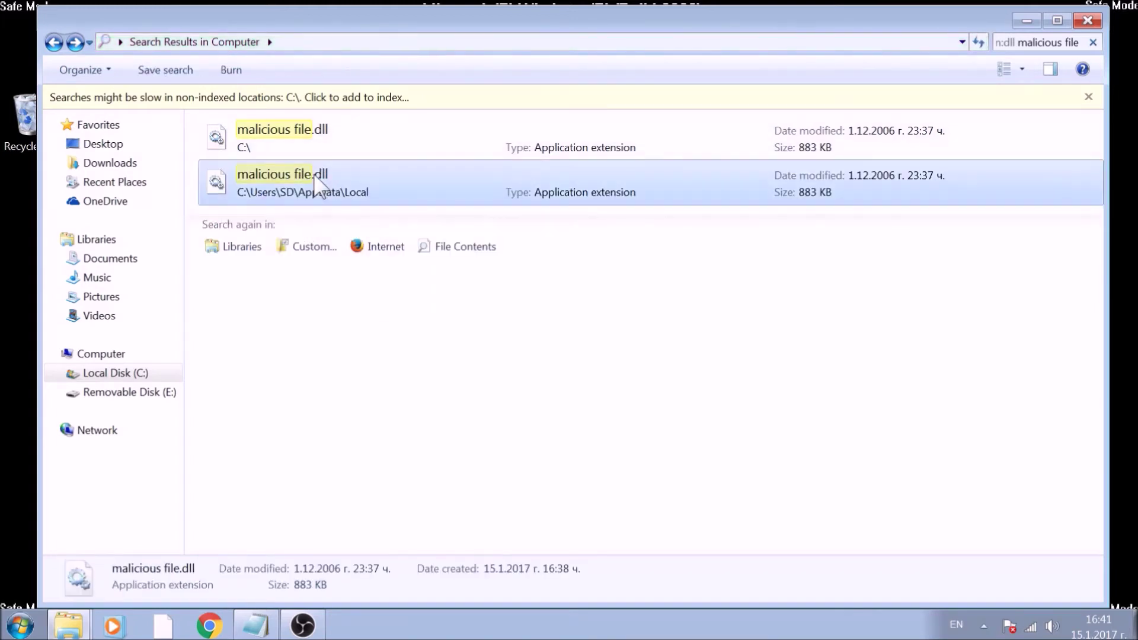
right_click(315, 176)
click(414, 442)
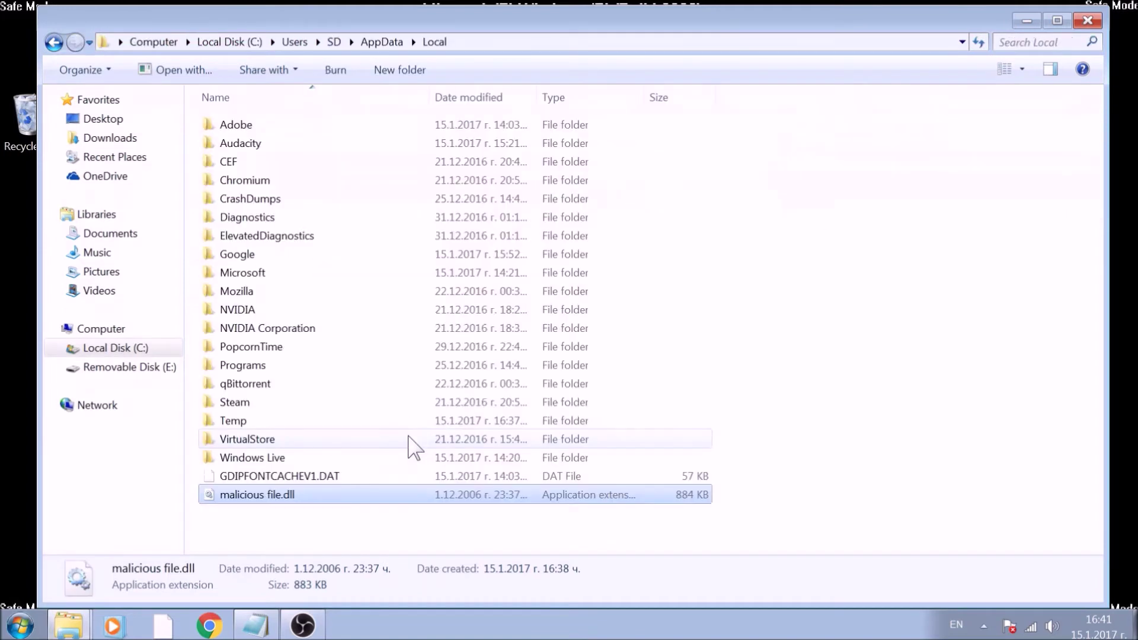
click(347, 524)
click(286, 499)
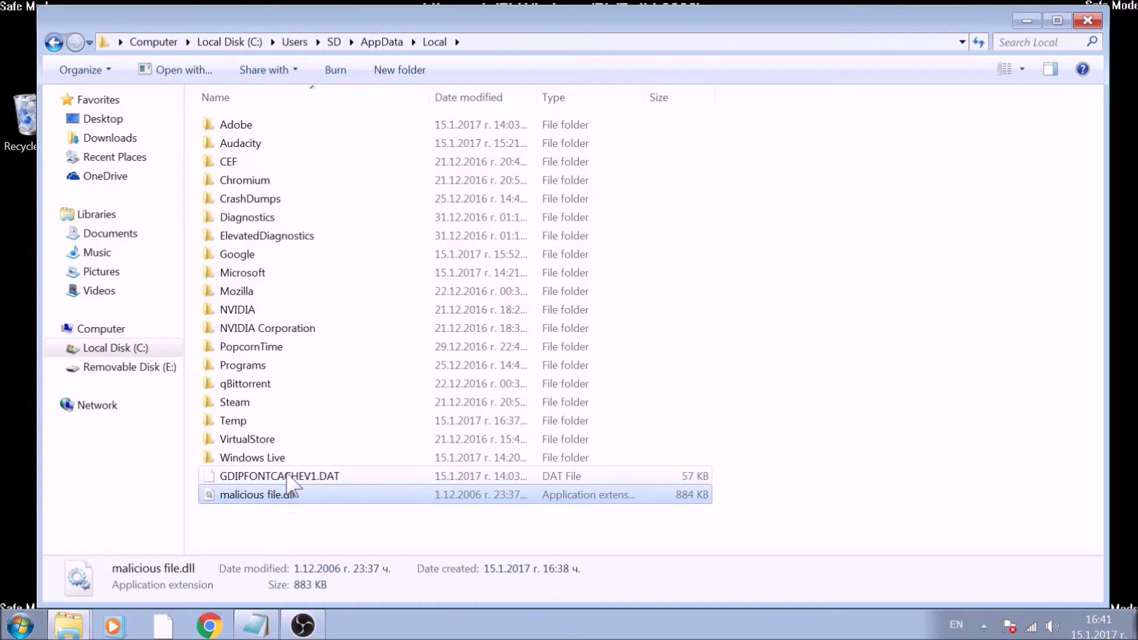
key(shift+Delete)
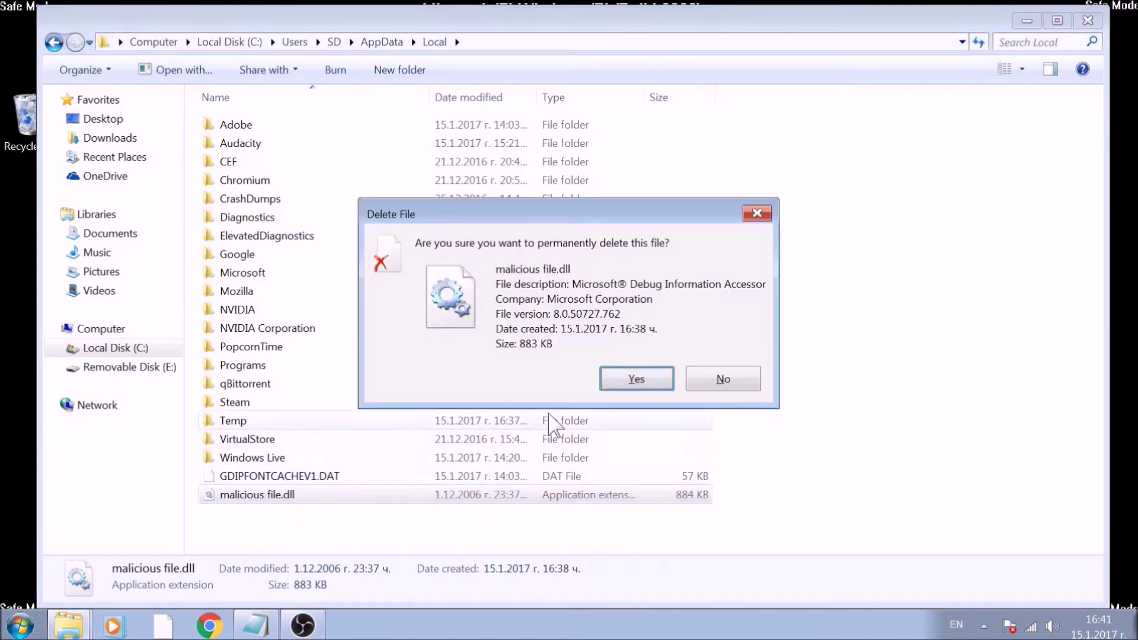
click(632, 384)
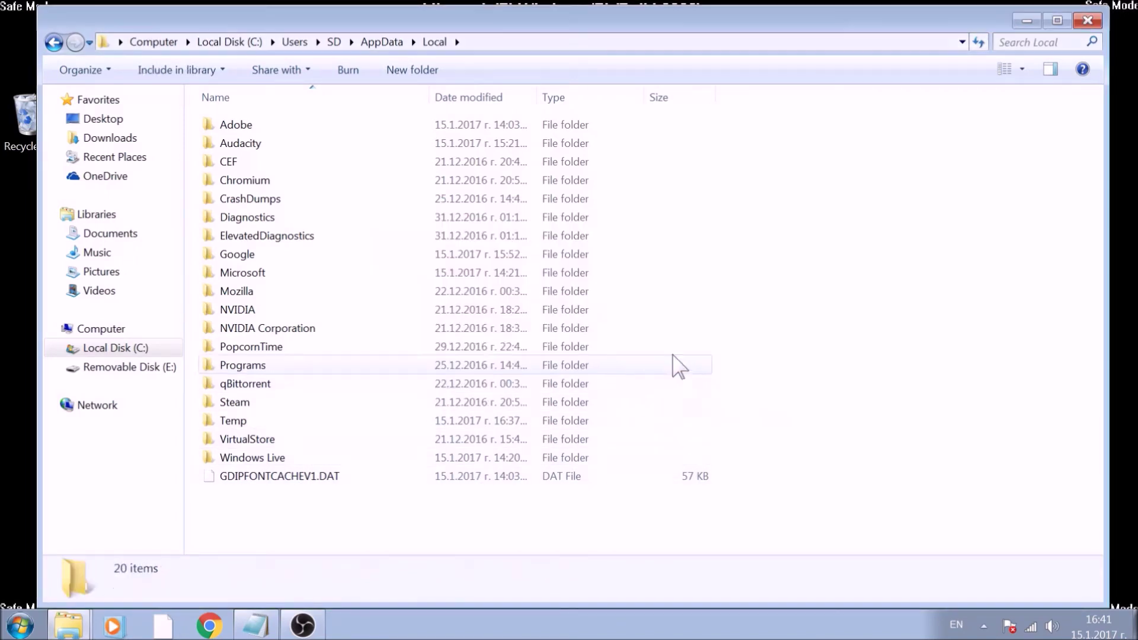
Close Explorer and launch regedit from the Start menu search results.
click(1086, 22)
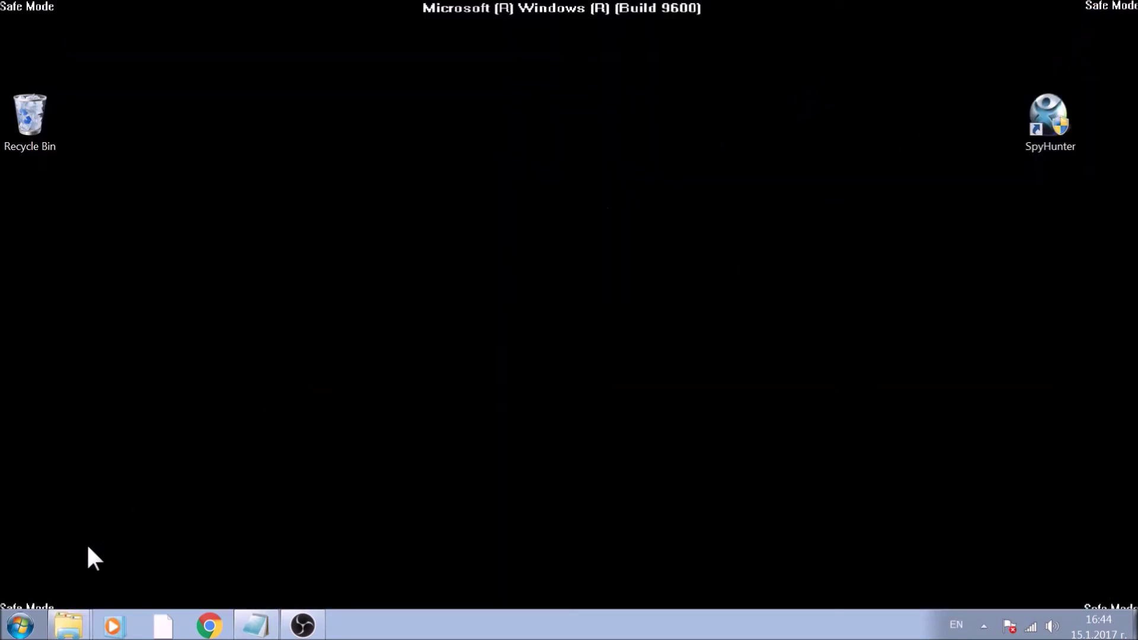
key(super)
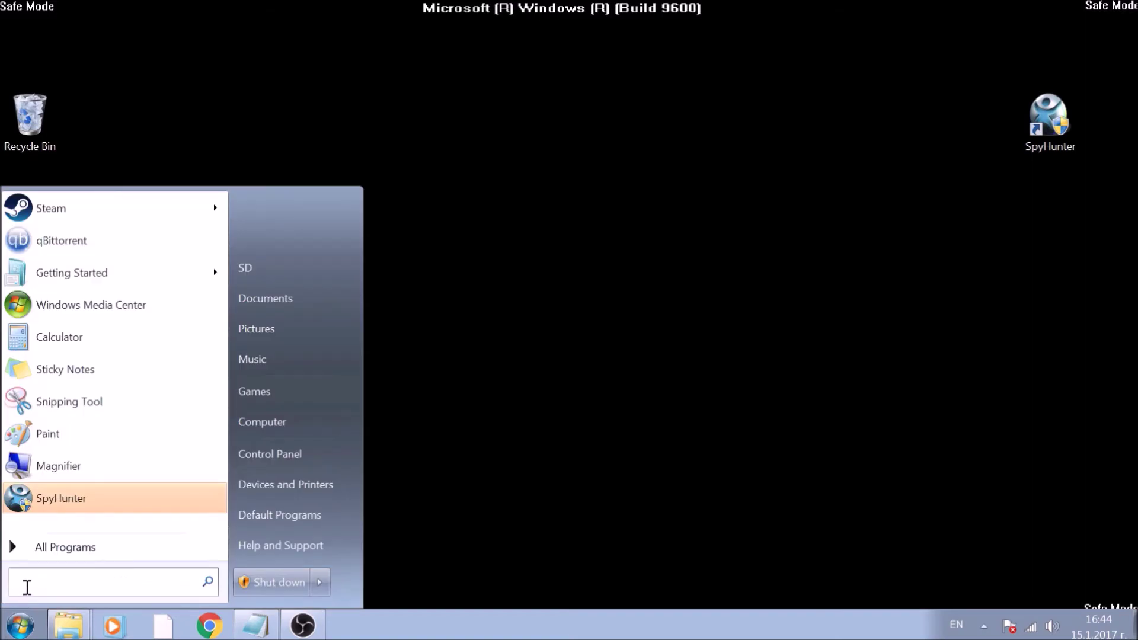
text(reged)
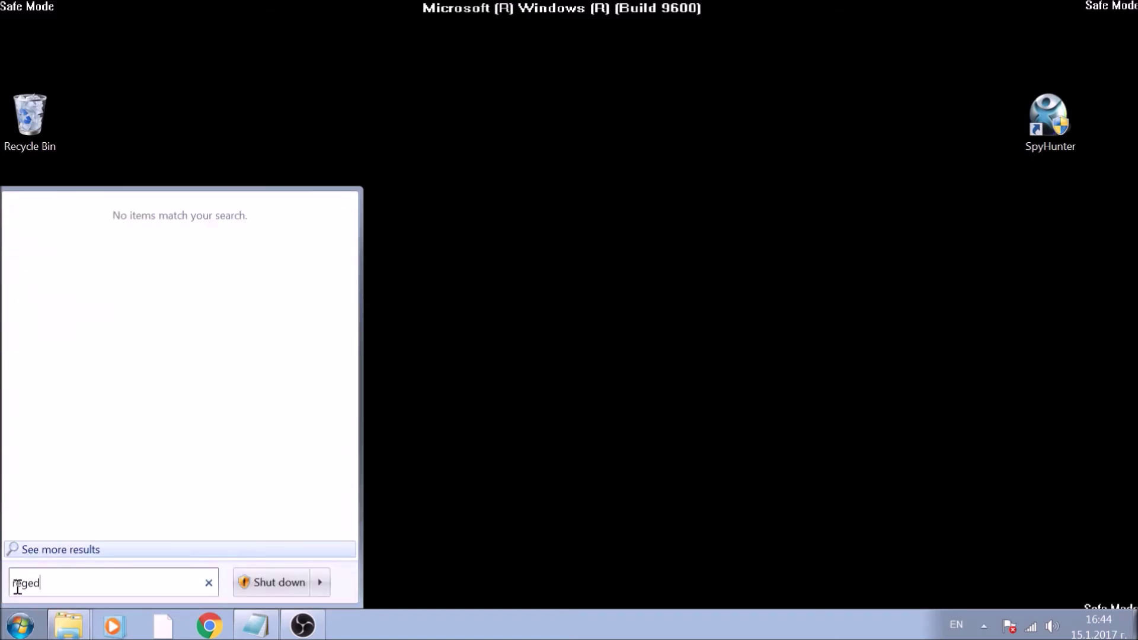
text(it)
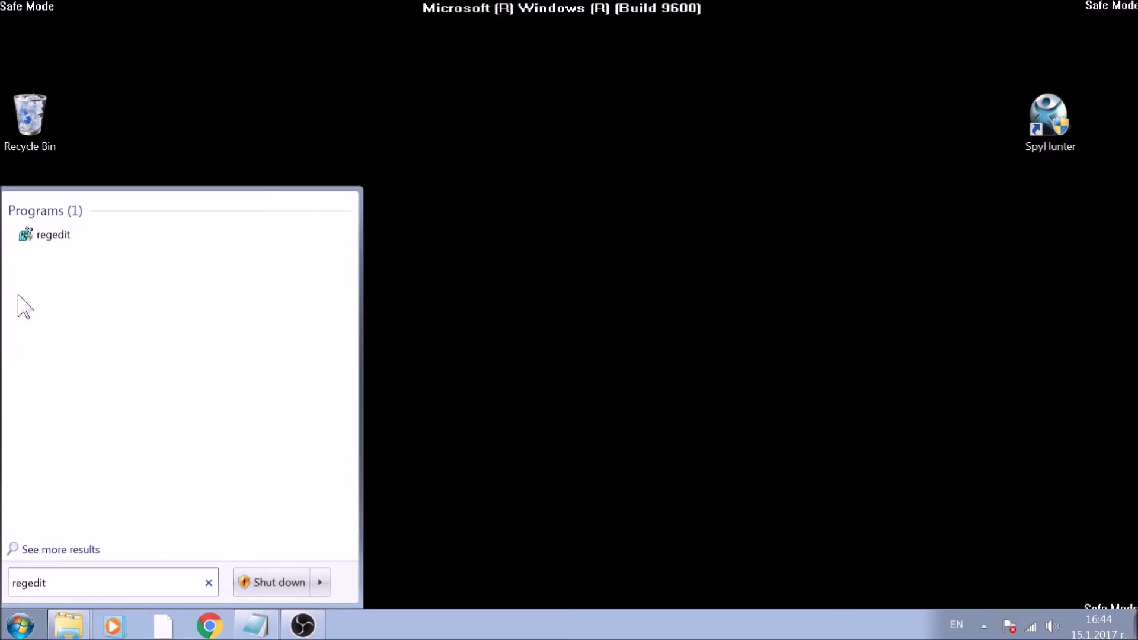
click(43, 238)
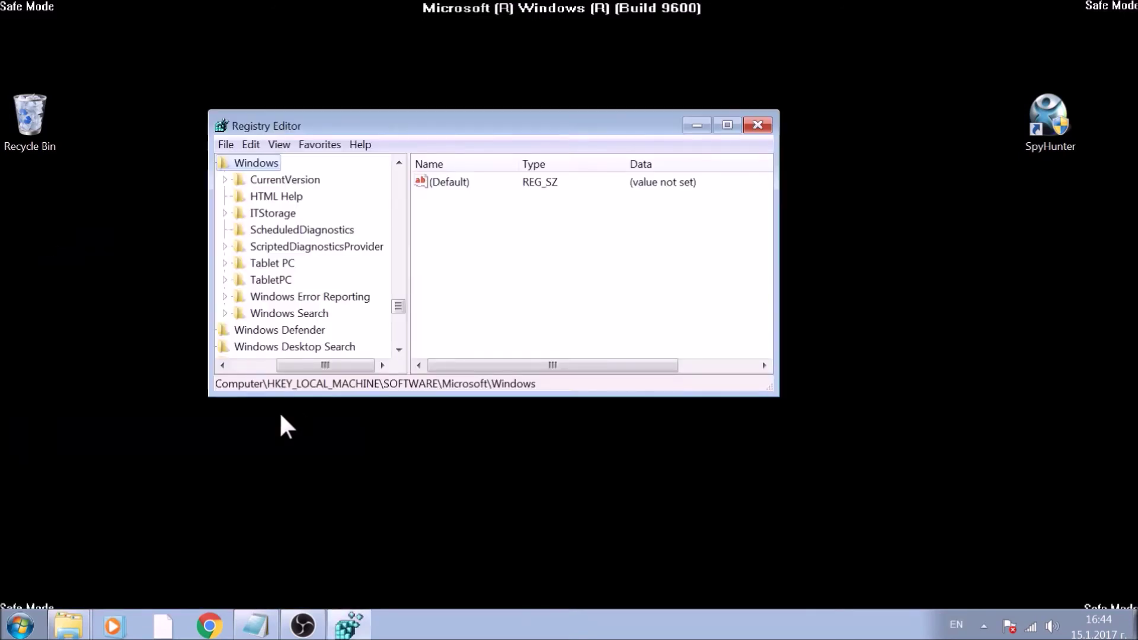
drag(398, 306, 394, 179)
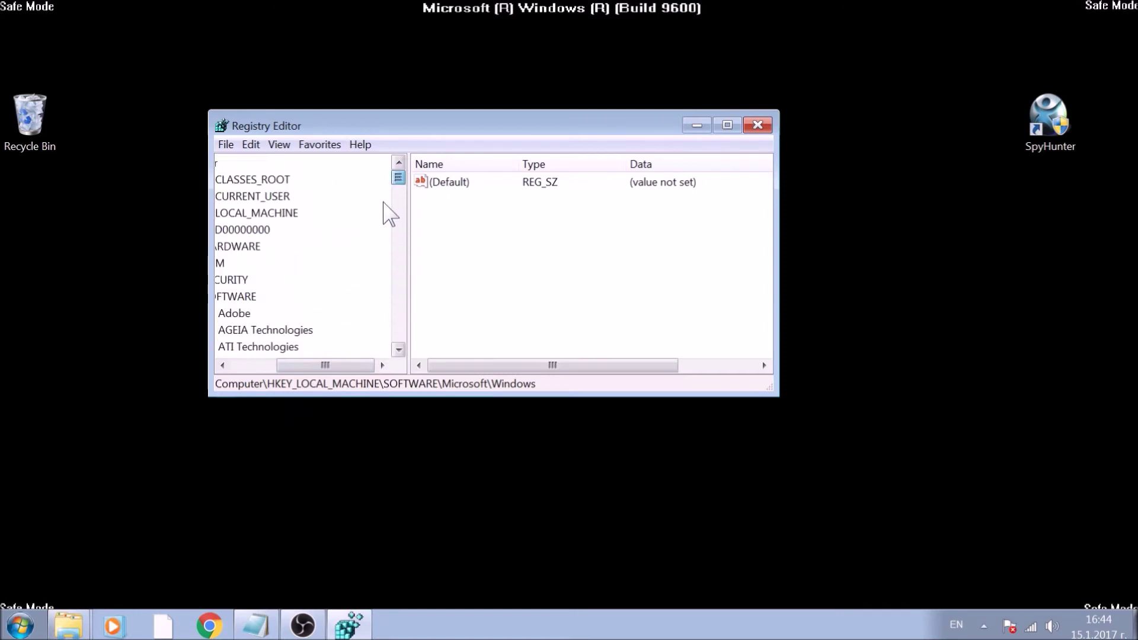
drag(352, 365, 294, 365)
Collapse the registry tree, then expand HKEY_LOCAL_MACHINE > SOFTWARE > Microsoft.
click(241, 212)
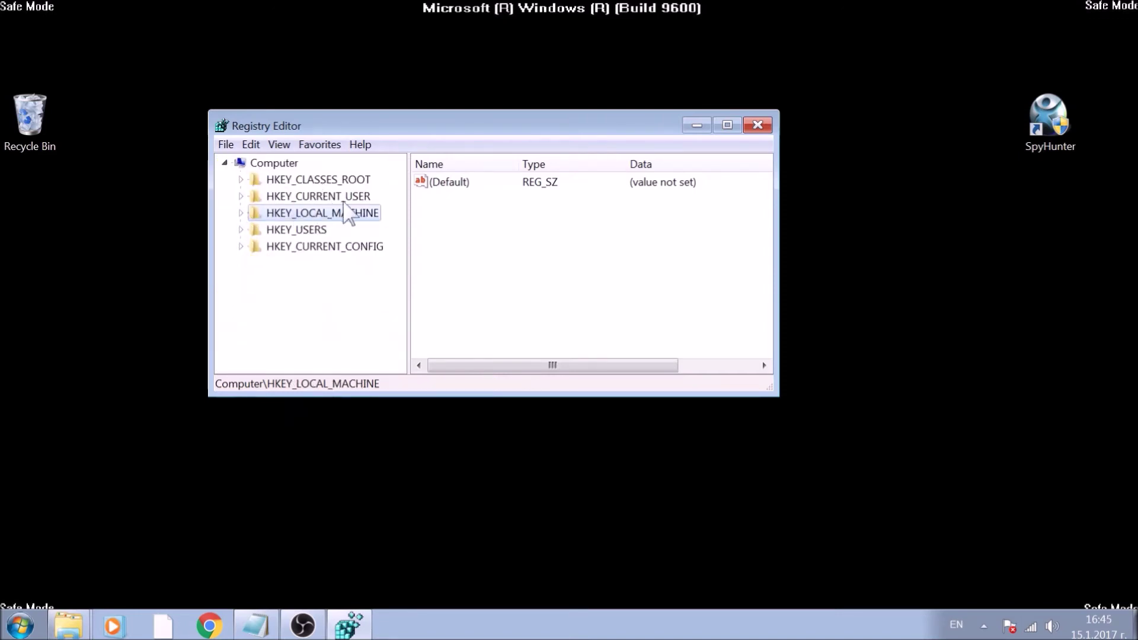
key(Up)
key(Down)
click(320, 229)
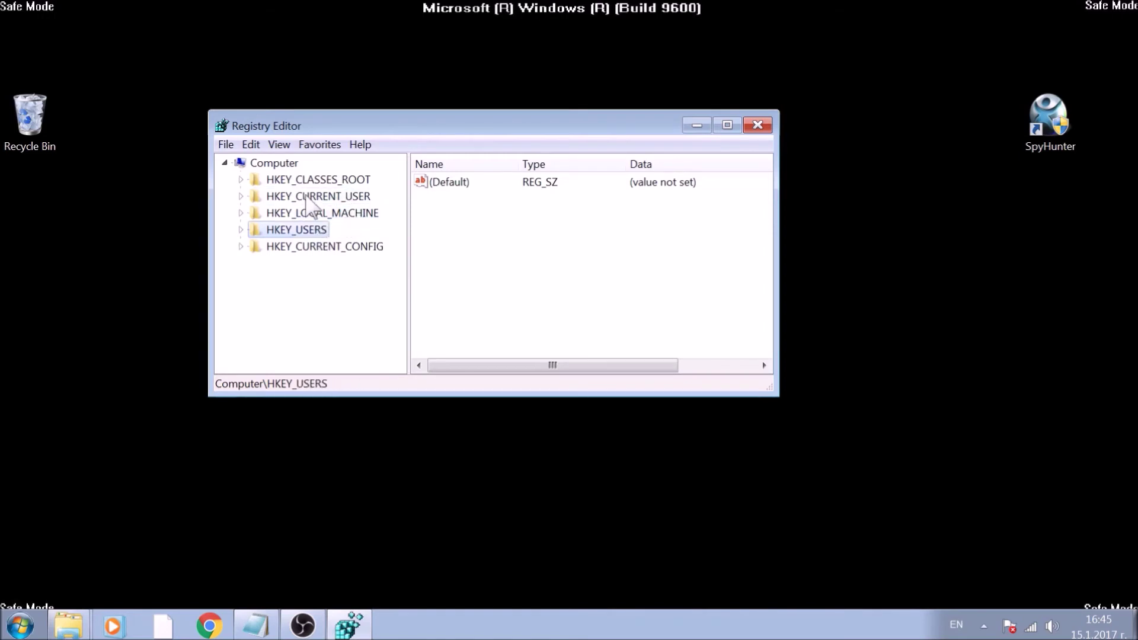
click(241, 213)
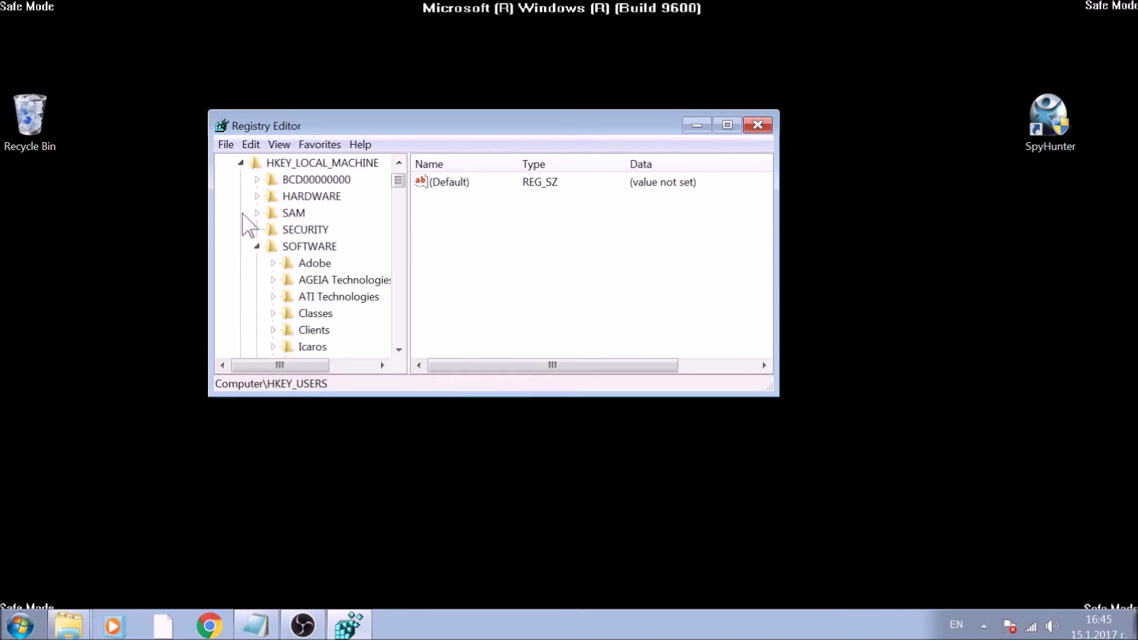
click(313, 166)
click(313, 246)
scroll(314, 245, down, 1)
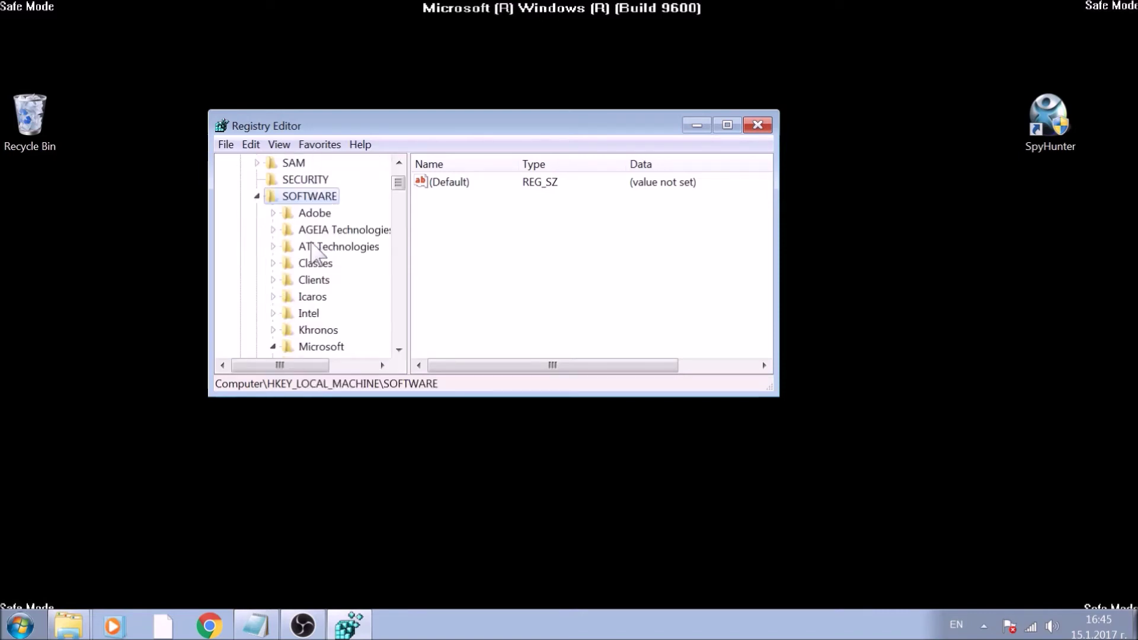
scroll(313, 252, down, 2)
click(312, 247)
scroll(313, 251, down, 3)
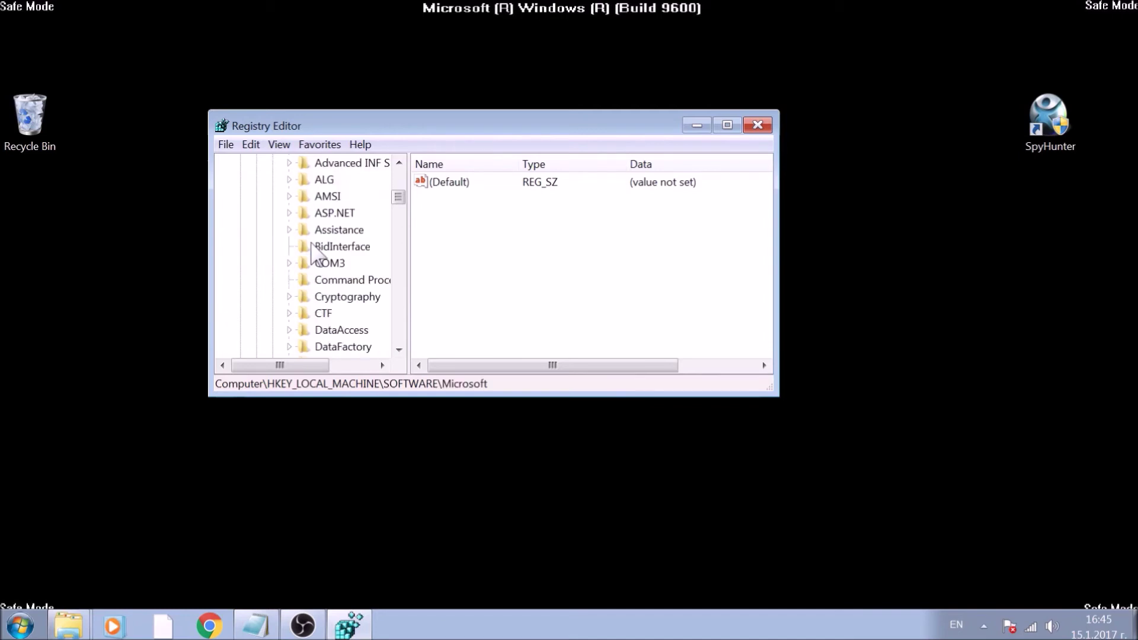
scroll(313, 252, down, 4)
scroll(313, 251, down, 1)
scroll(313, 251, down, 3)
scroll(313, 249, down, 3)
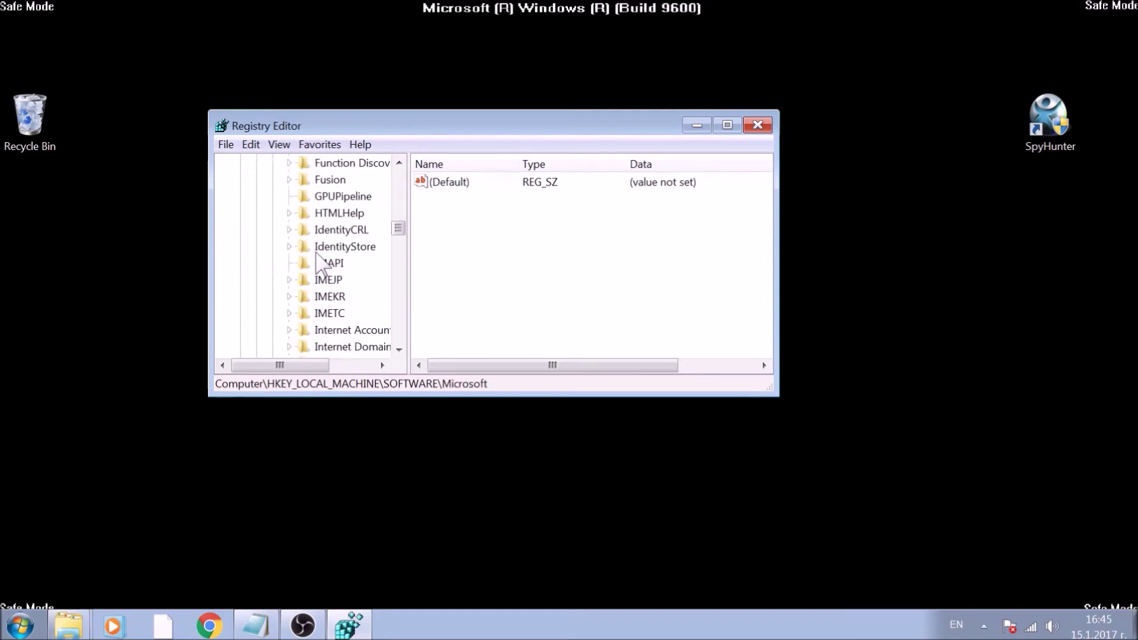
scroll(313, 249, down, 2)
scroll(313, 249, down, 3)
scroll(315, 258, down, 3)
scroll(318, 265, down, 3)
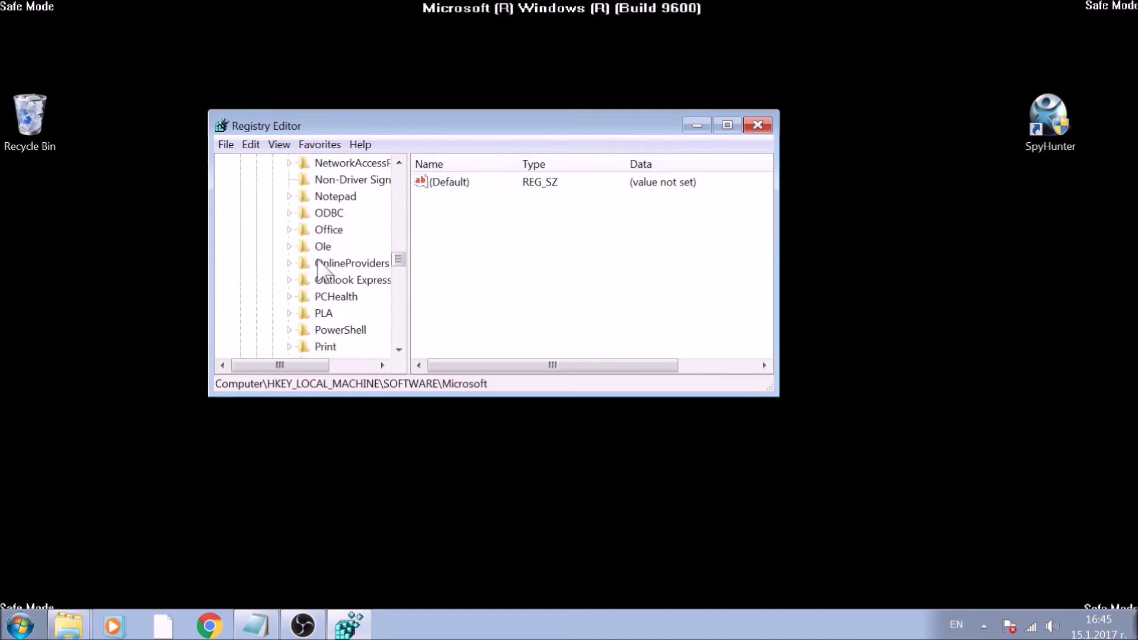
scroll(317, 264, down, 4)
scroll(317, 265, down, 3)
scroll(317, 265, down, 4)
scroll(317, 260, down, 3)
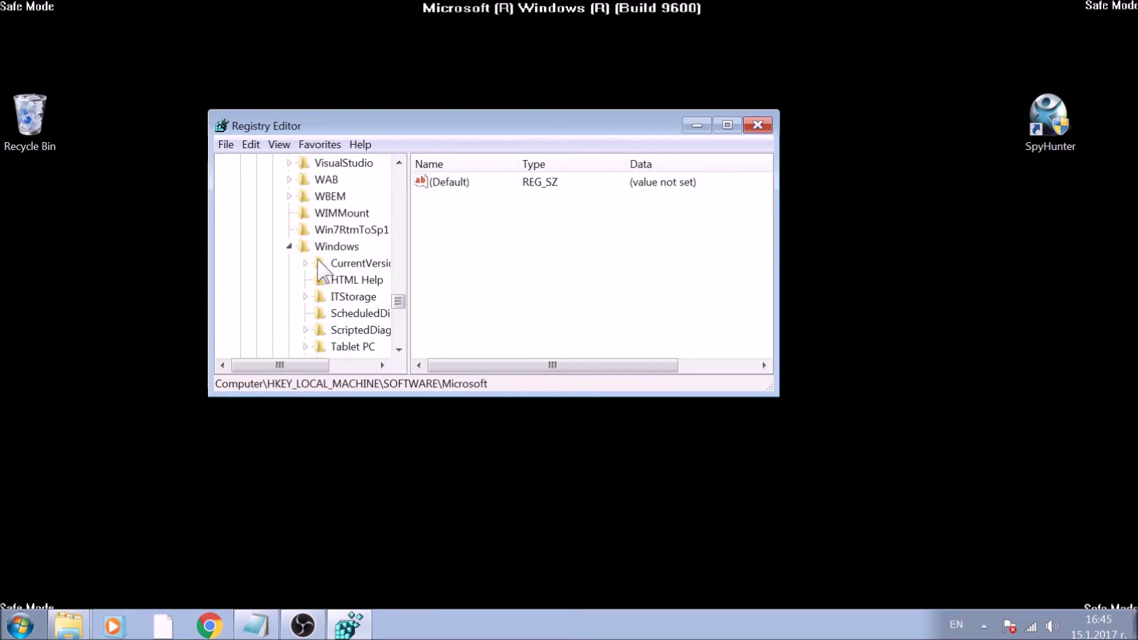
Expand Windows > CurrentVersion, check RunOnce, and select the Run key.
click(334, 250)
click(337, 264)
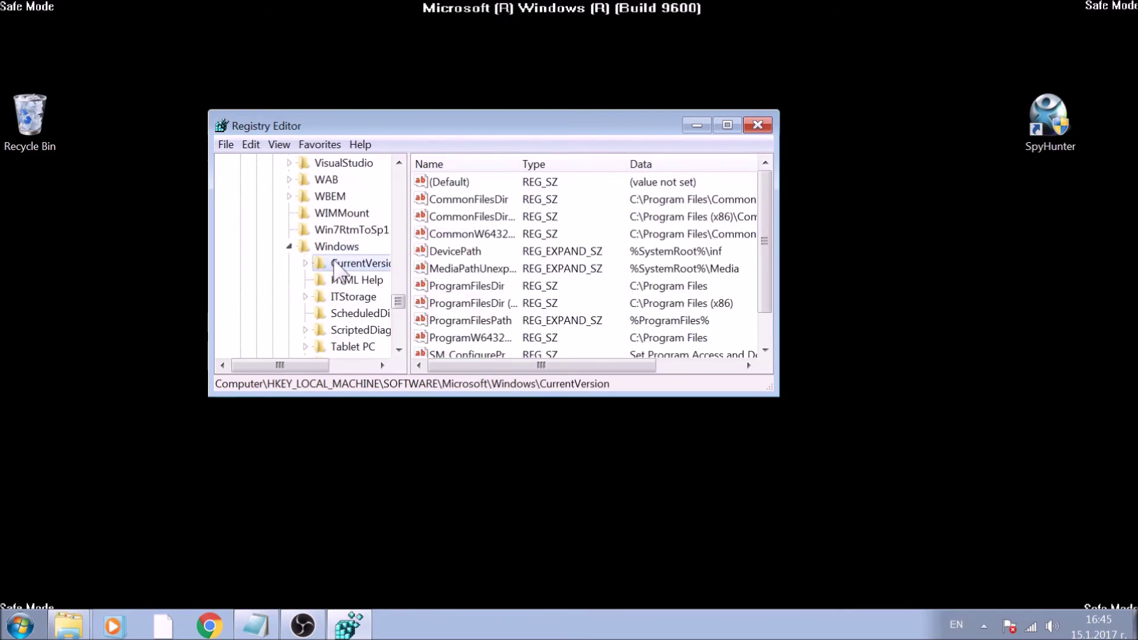
click(306, 263)
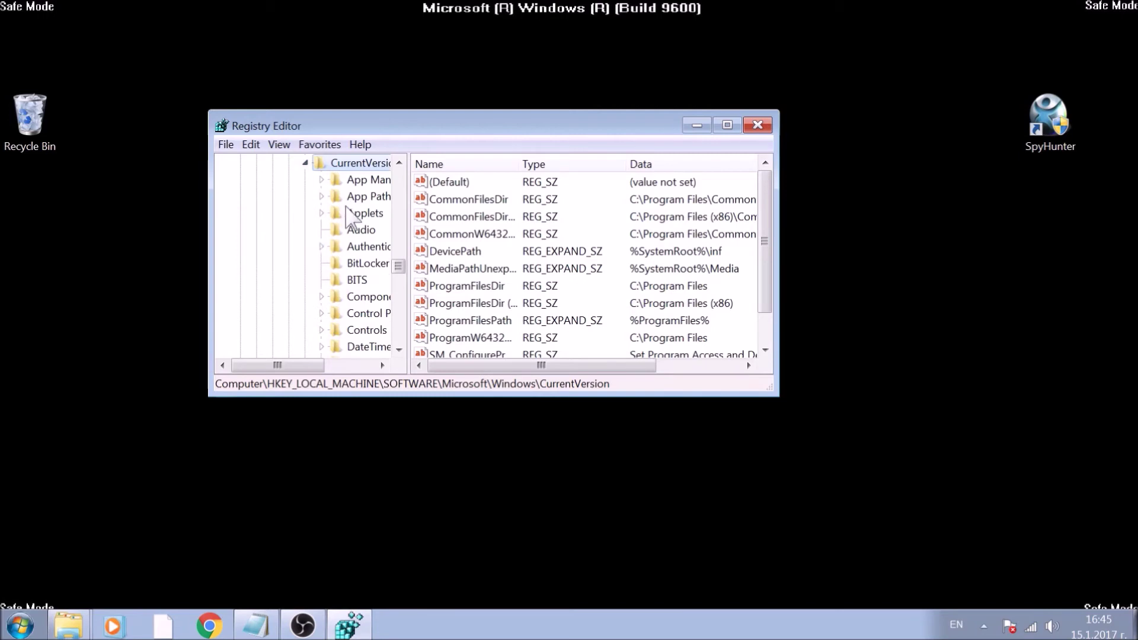
scroll(347, 214, down, 4)
scroll(348, 220, down, 1)
scroll(351, 224, down, 3)
scroll(352, 230, down, 1)
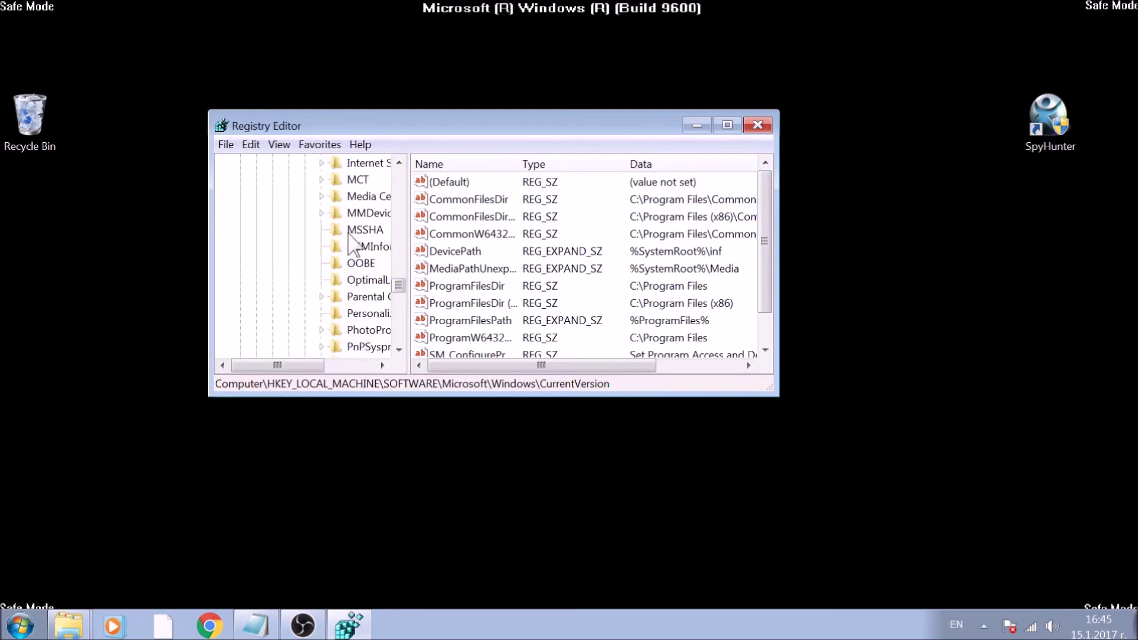
scroll(356, 244, down, 1)
drag(316, 367, 349, 362)
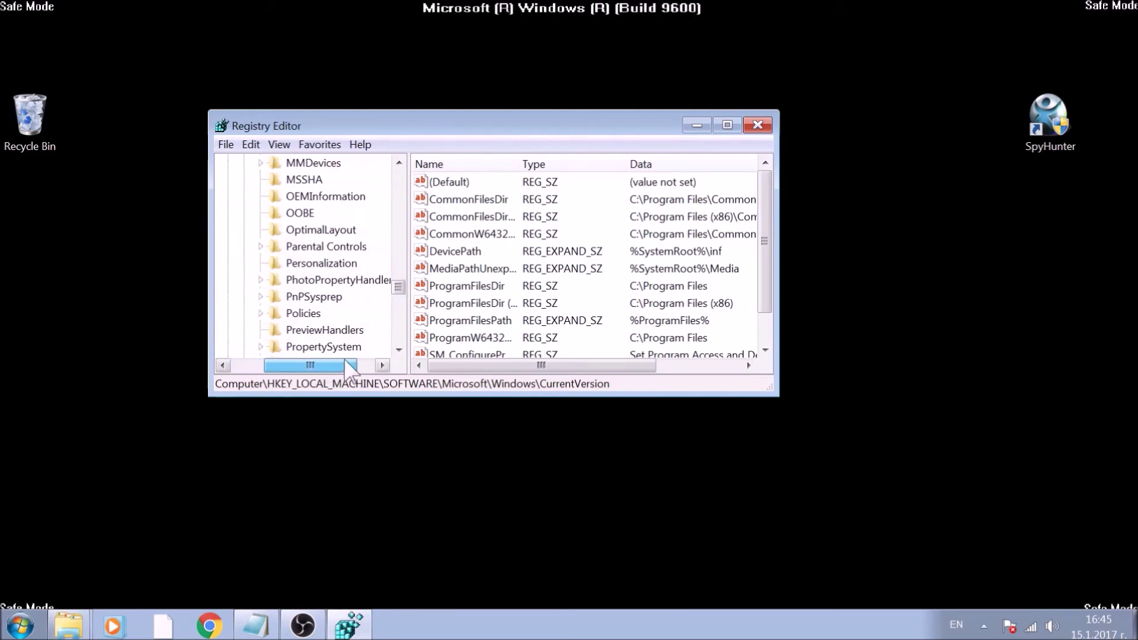
scroll(330, 315, down, 1)
scroll(336, 316, down, 2)
click(291, 249)
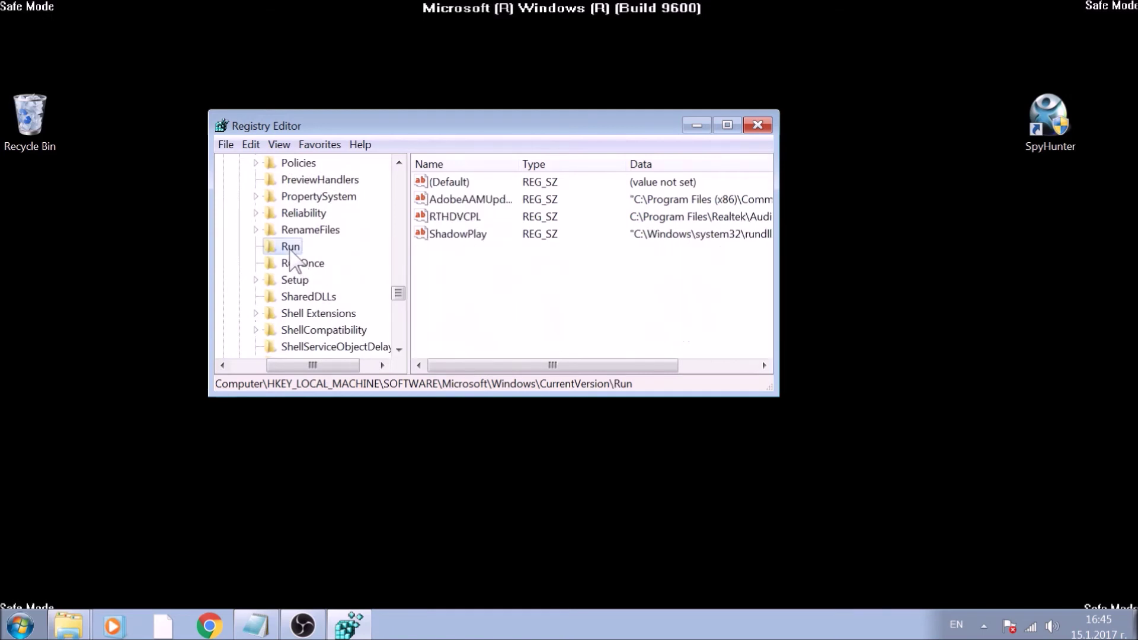
click(291, 264)
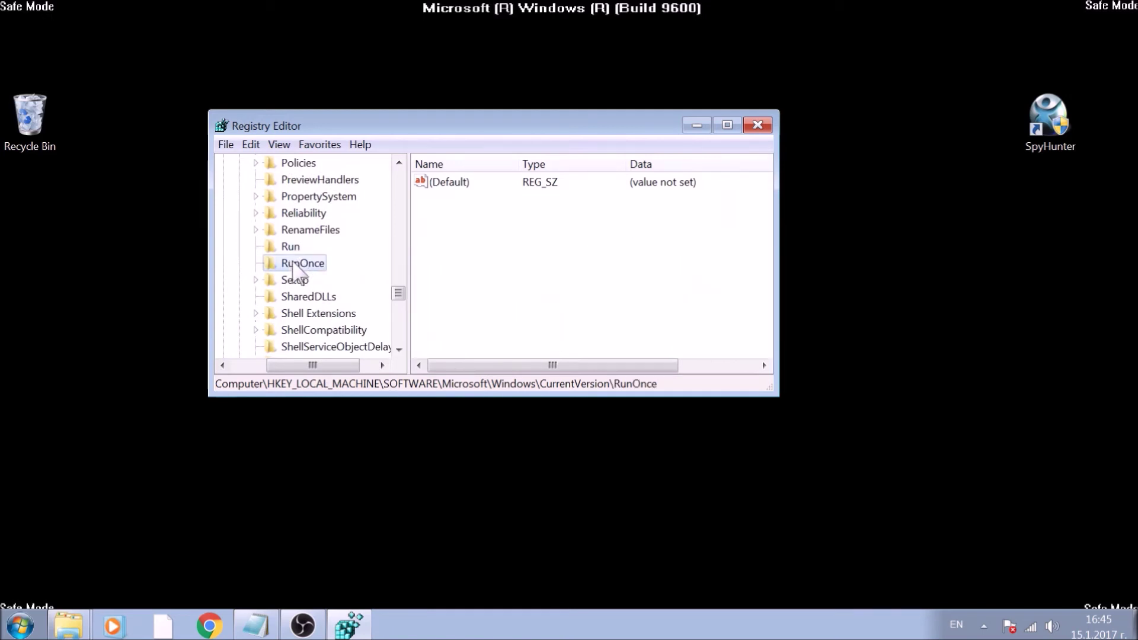
click(291, 249)
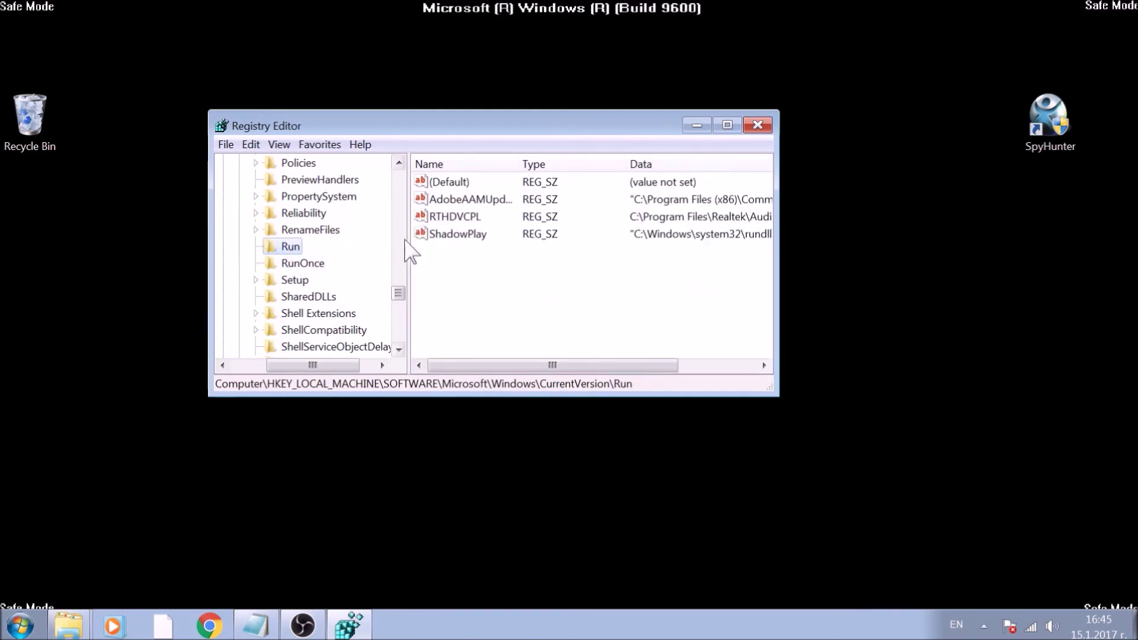
Delete the RTHDVCPL value from the Run key, then close Registry Editor.
click(463, 221)
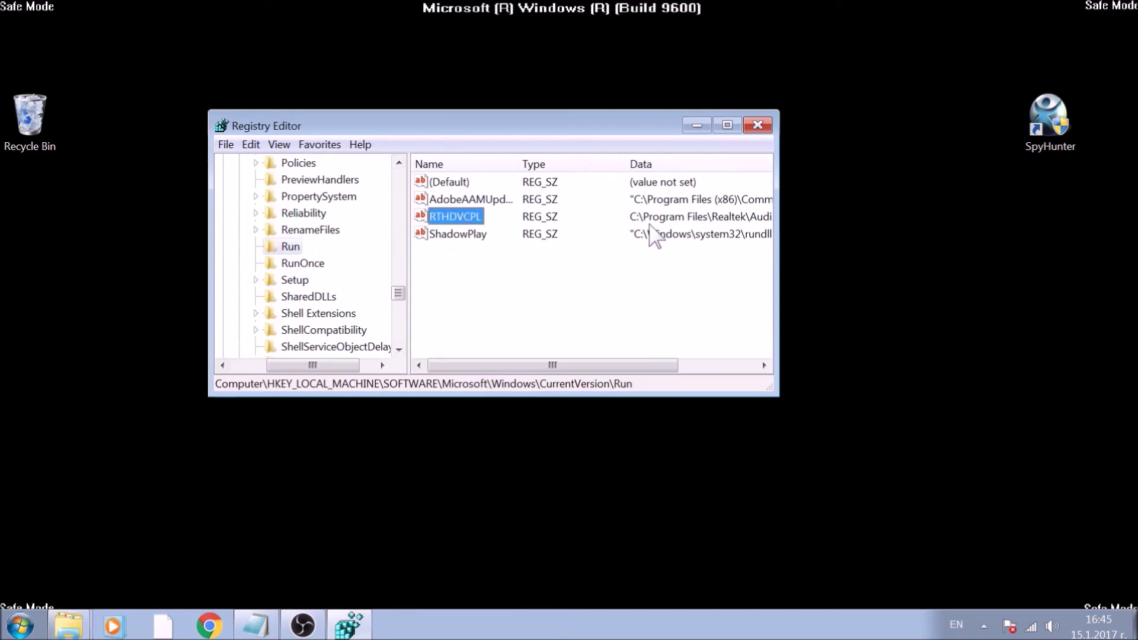
click(632, 294)
drag(591, 366, 693, 365)
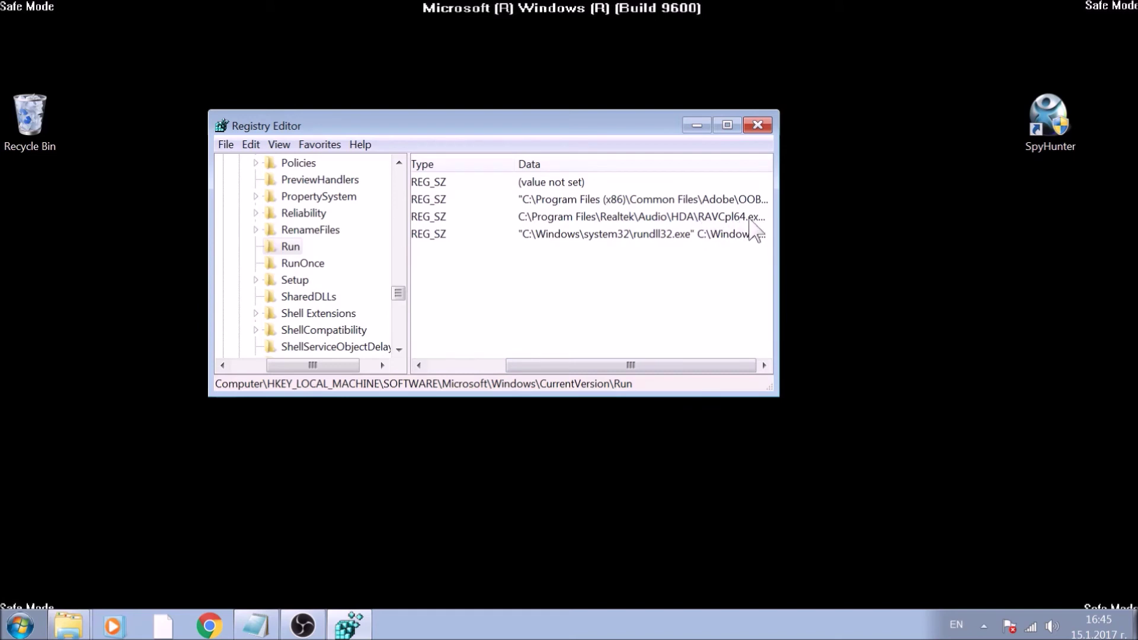
drag(655, 366, 577, 366)
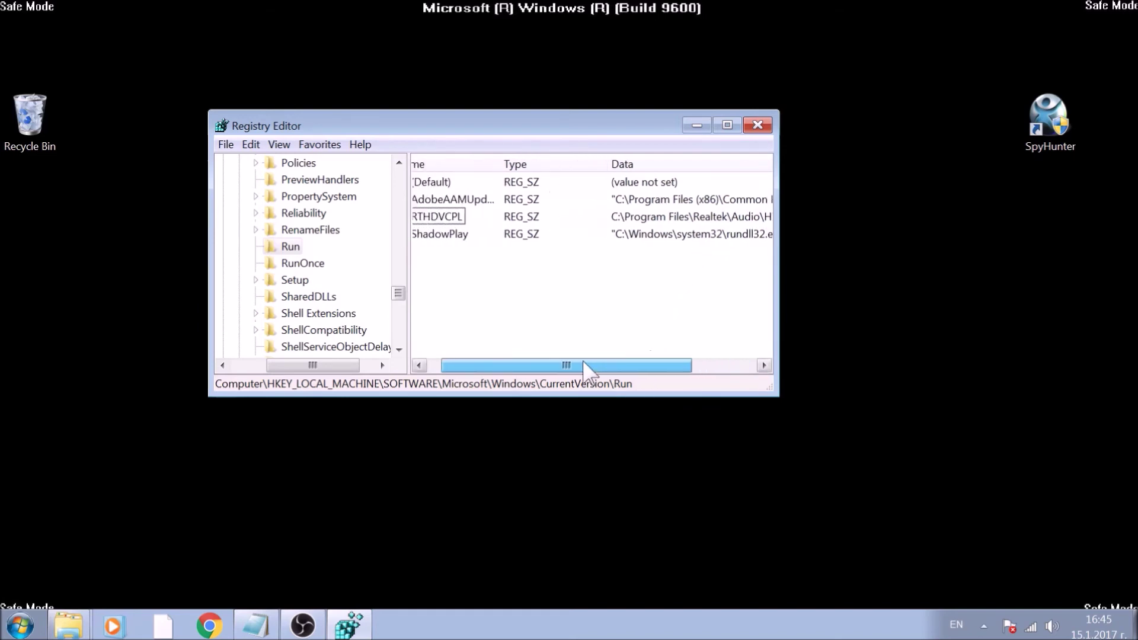
click(458, 218)
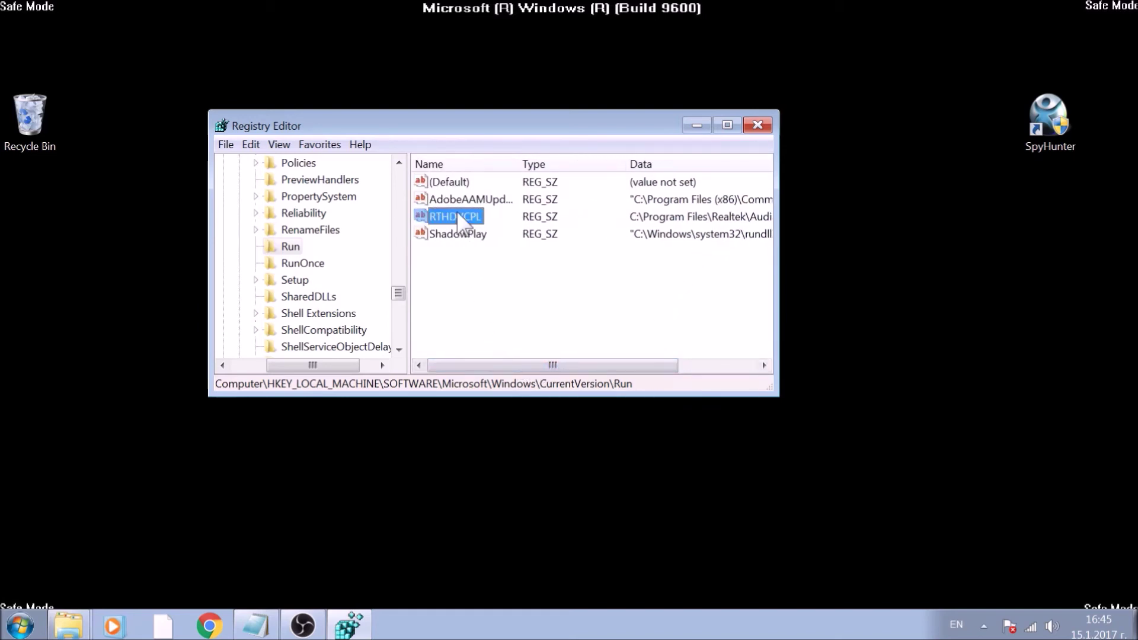
key(Delete)
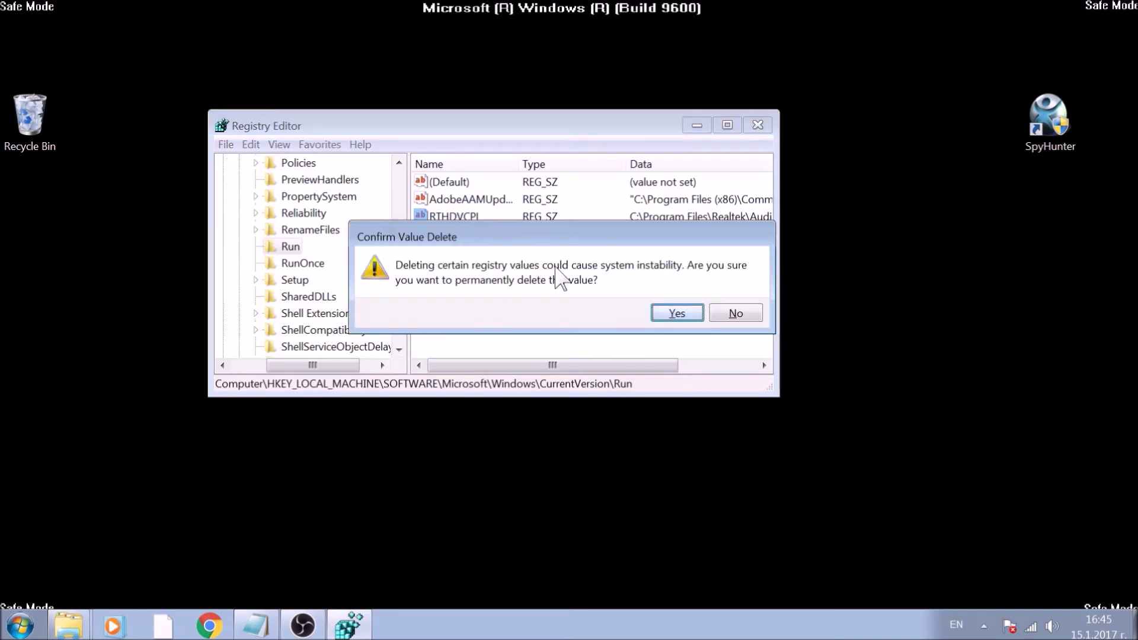
click(686, 312)
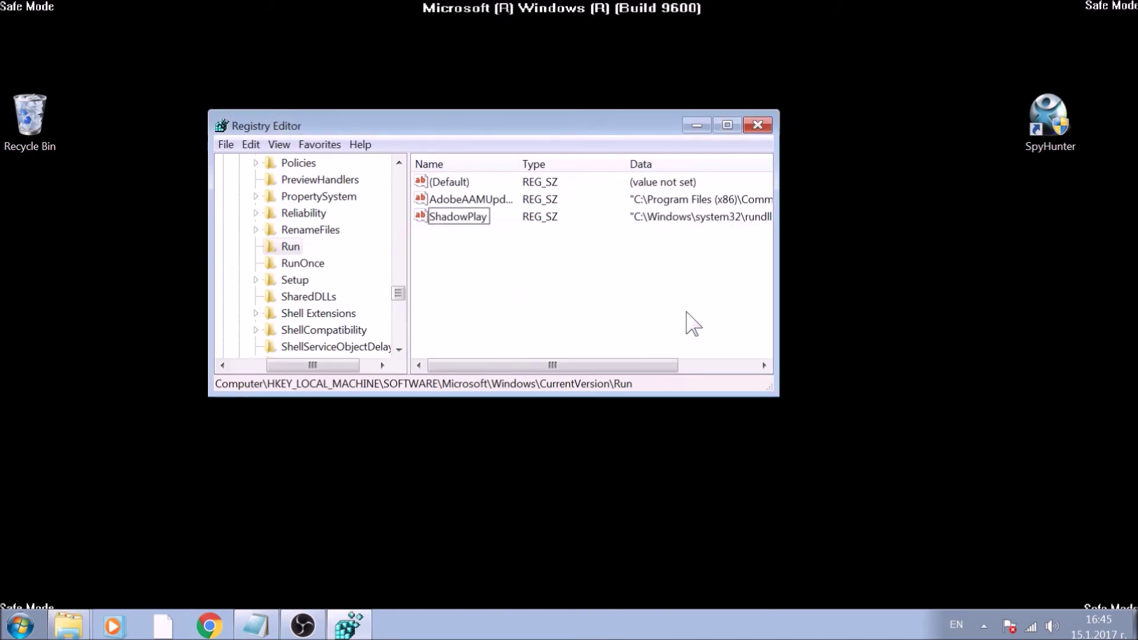
click(757, 126)
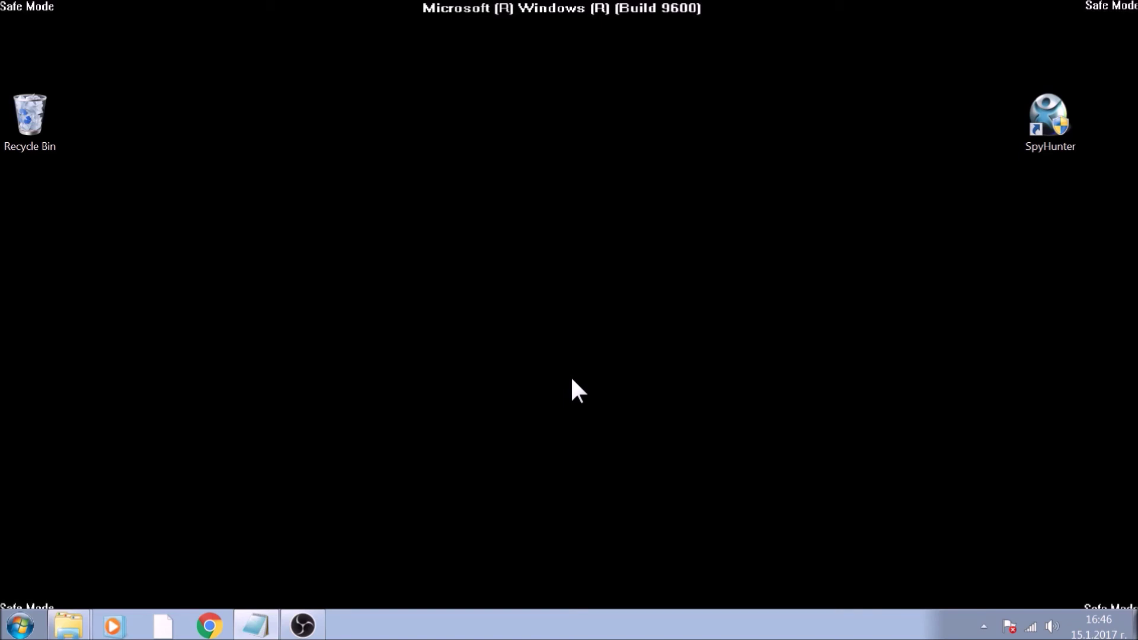
Launch SpyHunter from its desktop shortcut.
click(1033, 127)
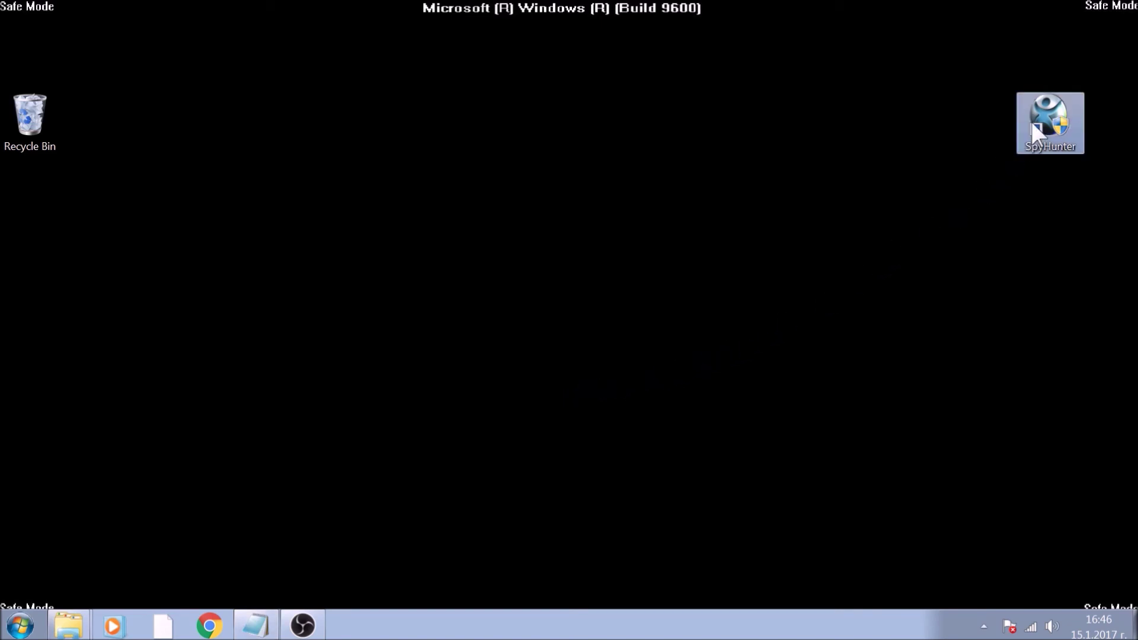
double_click(1031, 123)
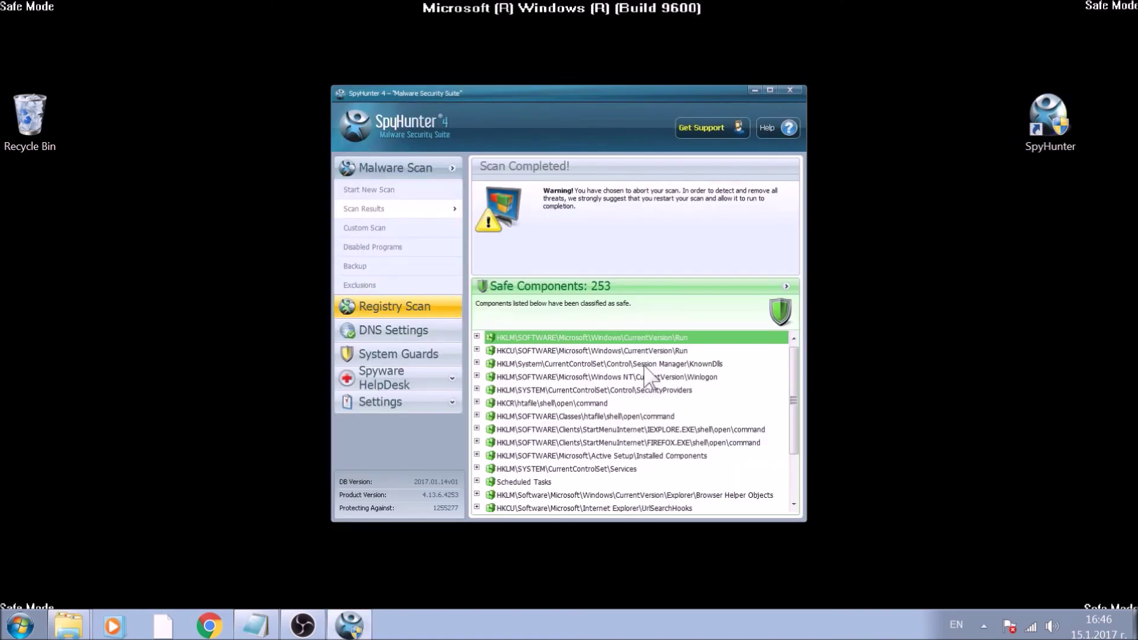
Start a new SpyHunter 4 Quick Scan of the computer from the Malware Scan page.
click(378, 191)
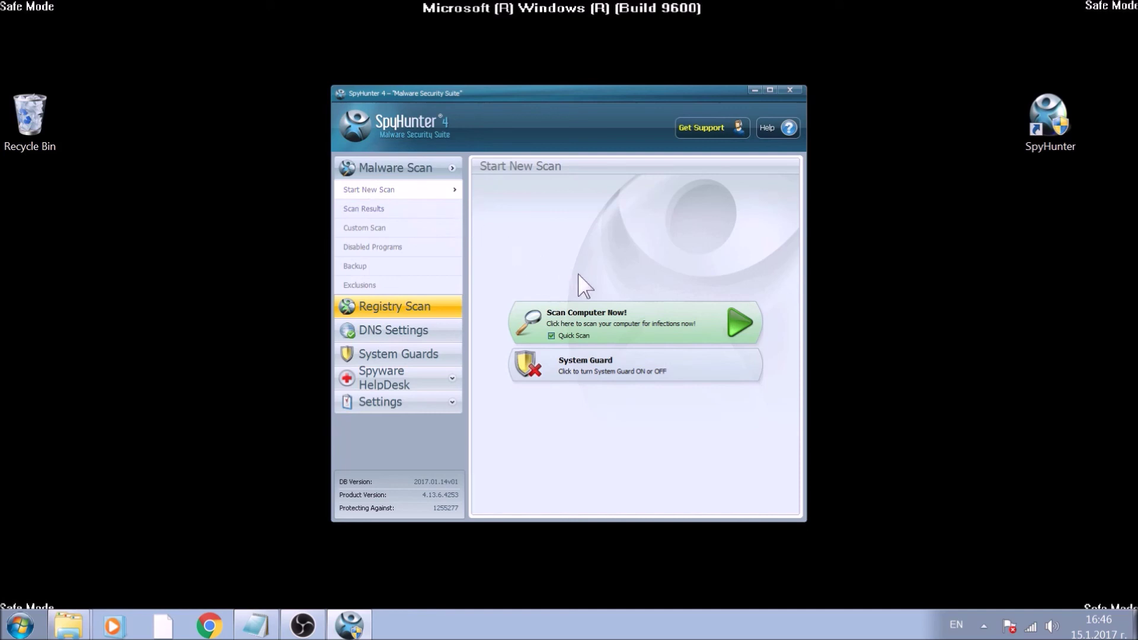
click(622, 319)
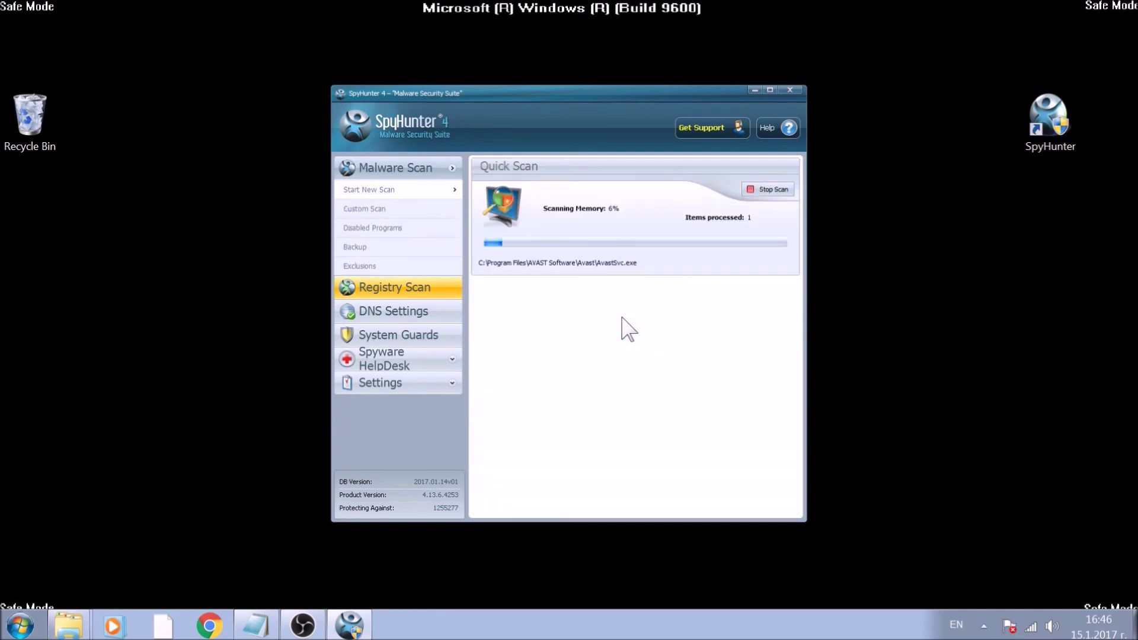